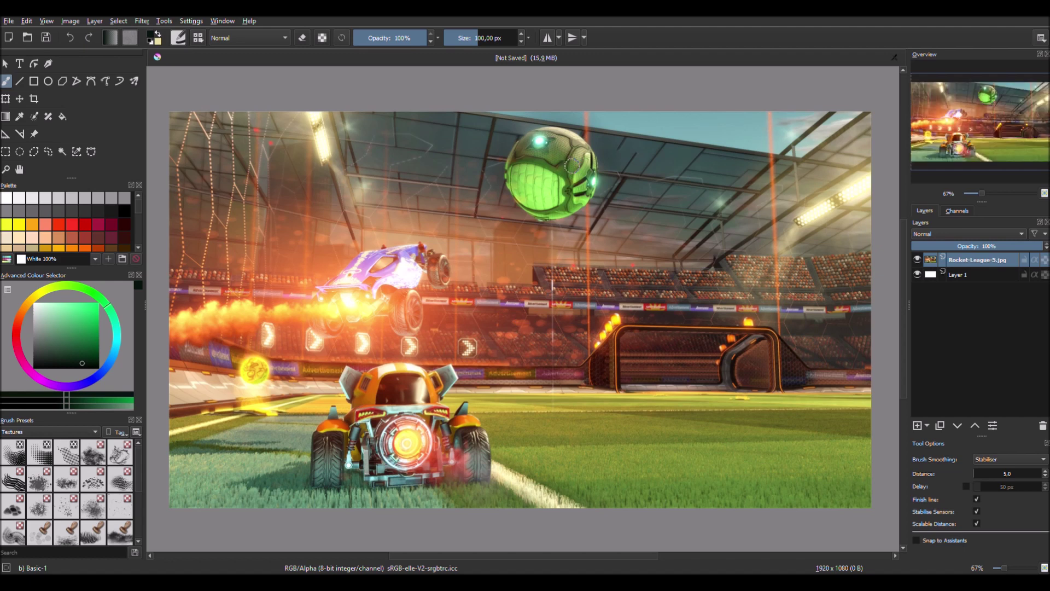
- Sample a colour from the image and add empty Layer 2 above the Rocket League image
left_click(439, 88, "ctrl")
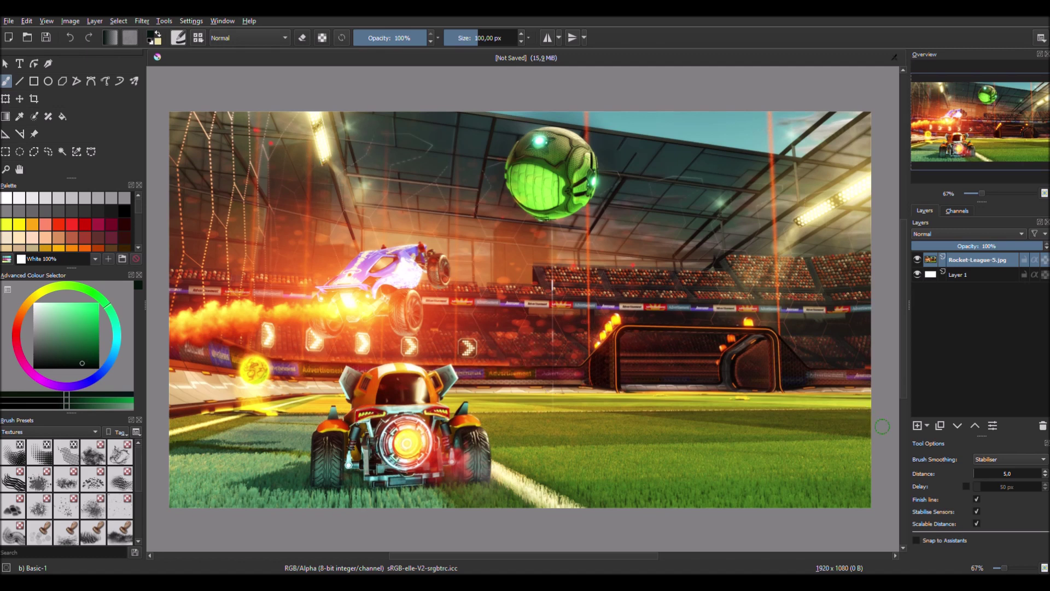
left_click(917, 425)
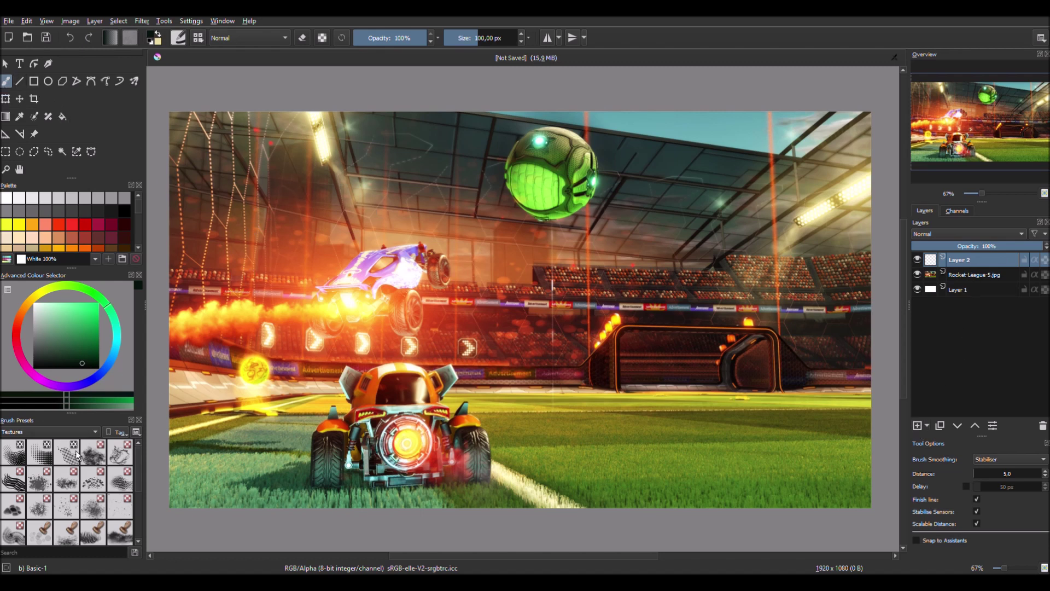
- Airbrush soft white haze over the upper-right stadium roof on Layer 2 and fade it to 46%
scroll(78, 432, "up", 2)
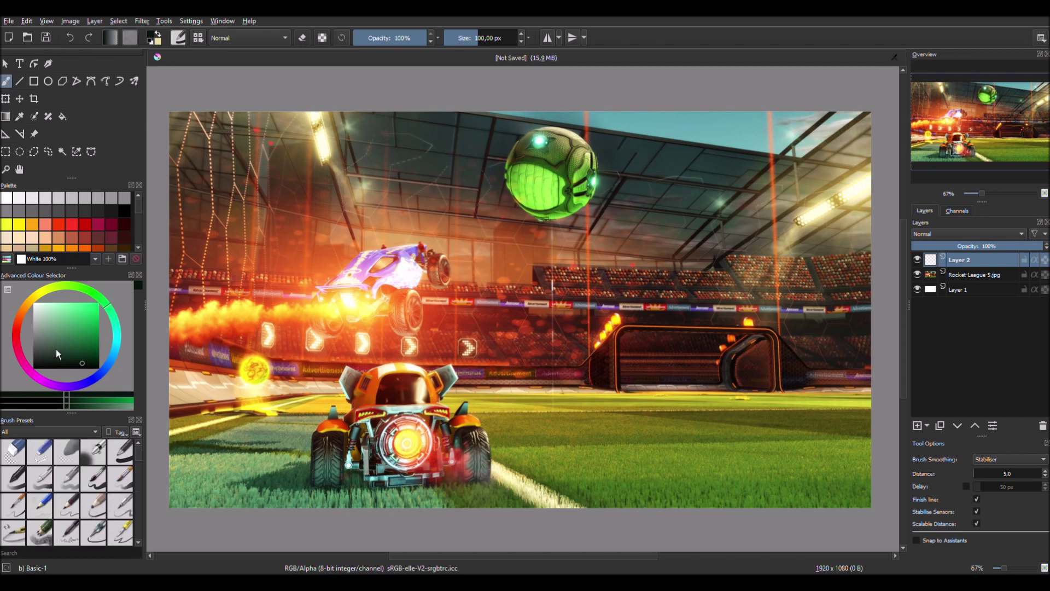
left_click(97, 456)
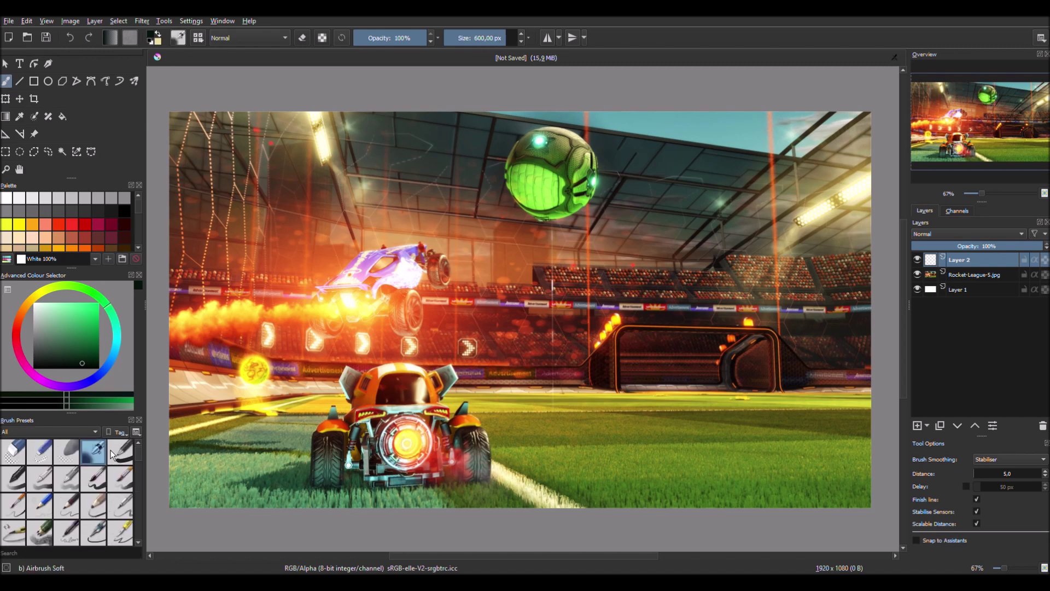
left_click(335, 279)
mouse_move(335, 279)
left_mouse_down()
mouse_move(360, 296)
mouse_move(500, 290)
mouse_move(570, 362)
mouse_move(667, 375)
left_mouse_up()
key("ctrl+z")
left_click(6, 198)
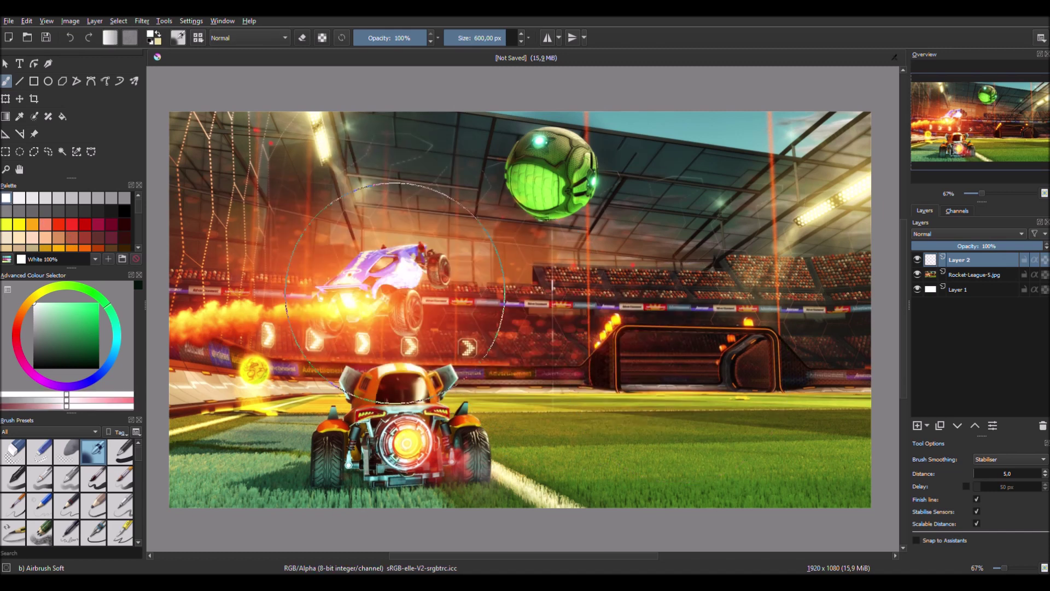
mouse_move(416, 213)
left_mouse_down()
mouse_move(469, 239)
mouse_move(603, 258)
left_mouse_up()
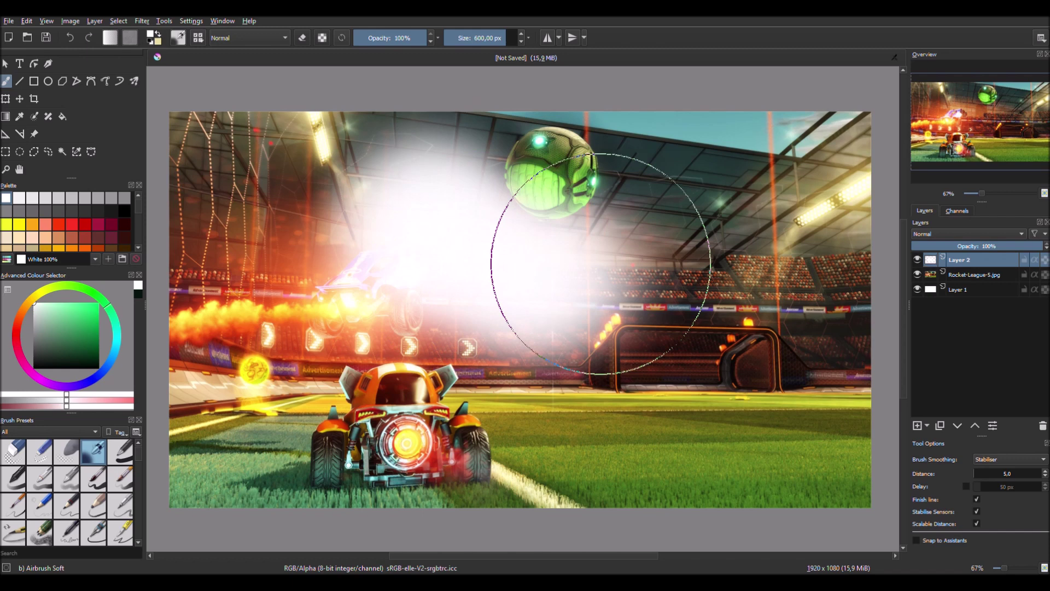
key("ctrl+z")
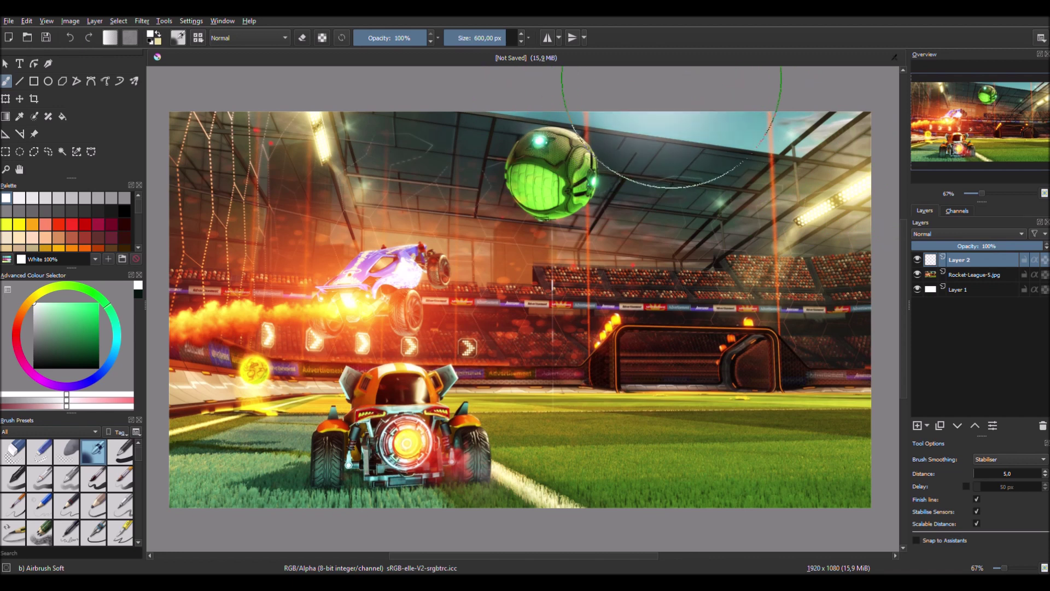
mouse_move(853, 106)
left_mouse_down()
mouse_move(662, 147)
mouse_move(853, 118)
mouse_move(711, 143)
left_mouse_up()
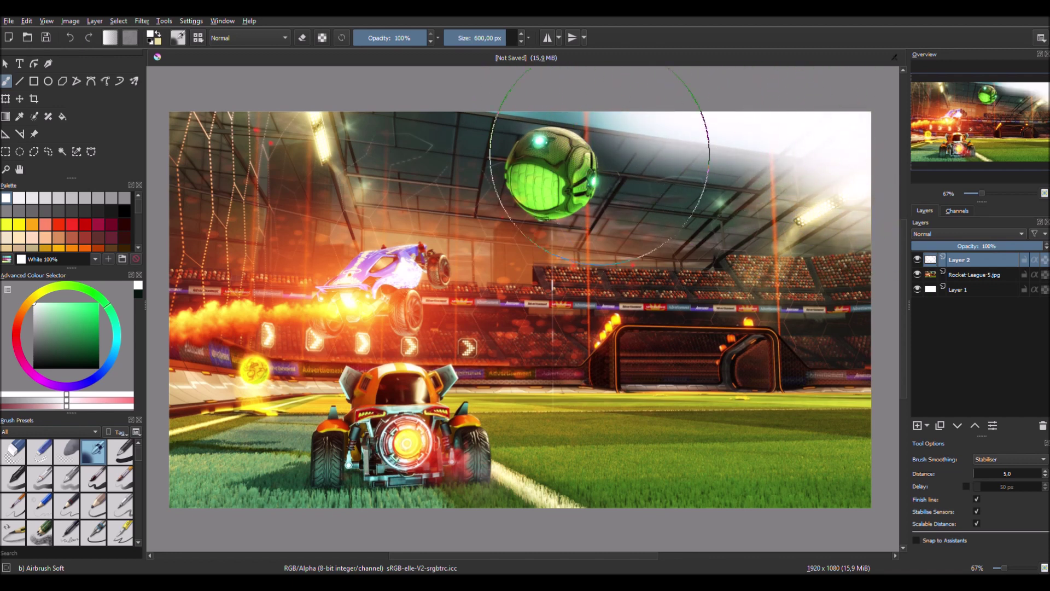
left_click_drag(991, 247, 979, 255)
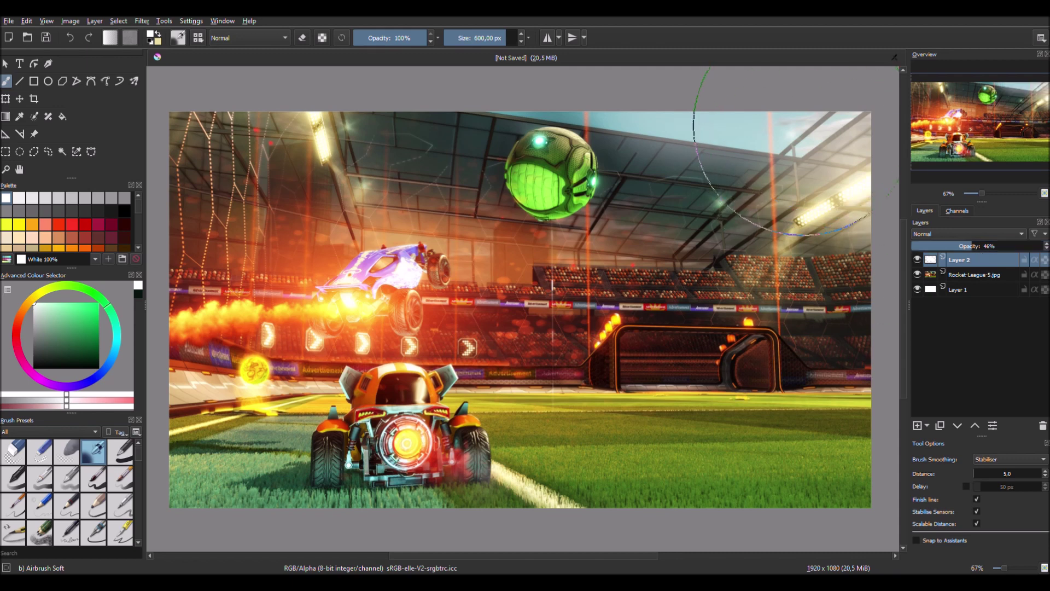
- Add Layer 3 and airbrush soft black along the image's left and top edges
left_click(922, 426)
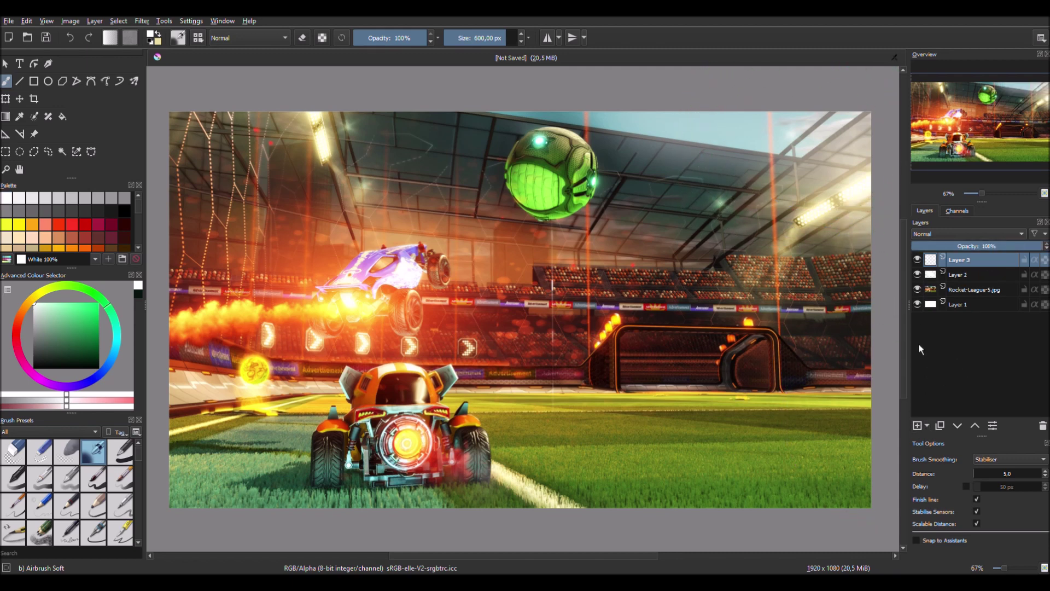
left_click(124, 210)
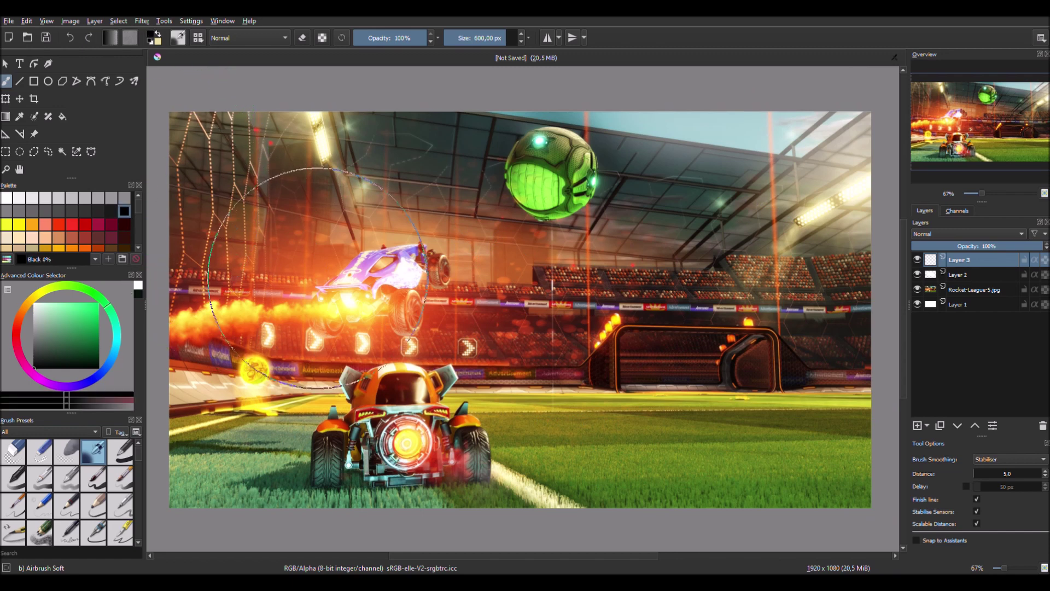
scroll(223, 225, "down", 1)
left_click_drag(223, 224, 277, 211)
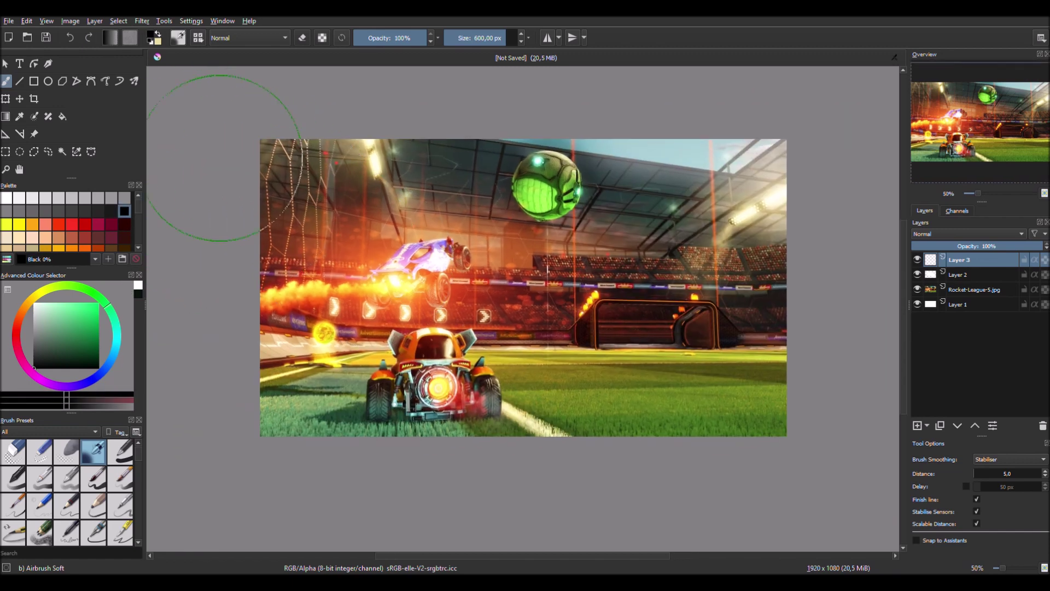
mouse_move(228, 153)
left_mouse_down()
mouse_move(225, 187)
mouse_move(225, 128)
mouse_move(228, 469)
mouse_move(221, 358)
mouse_move(227, 446)
mouse_move(277, 456)
mouse_move(739, 465)
mouse_move(643, 470)
mouse_move(783, 458)
mouse_move(791, 314)
mouse_move(711, 307)
left_mouse_up()
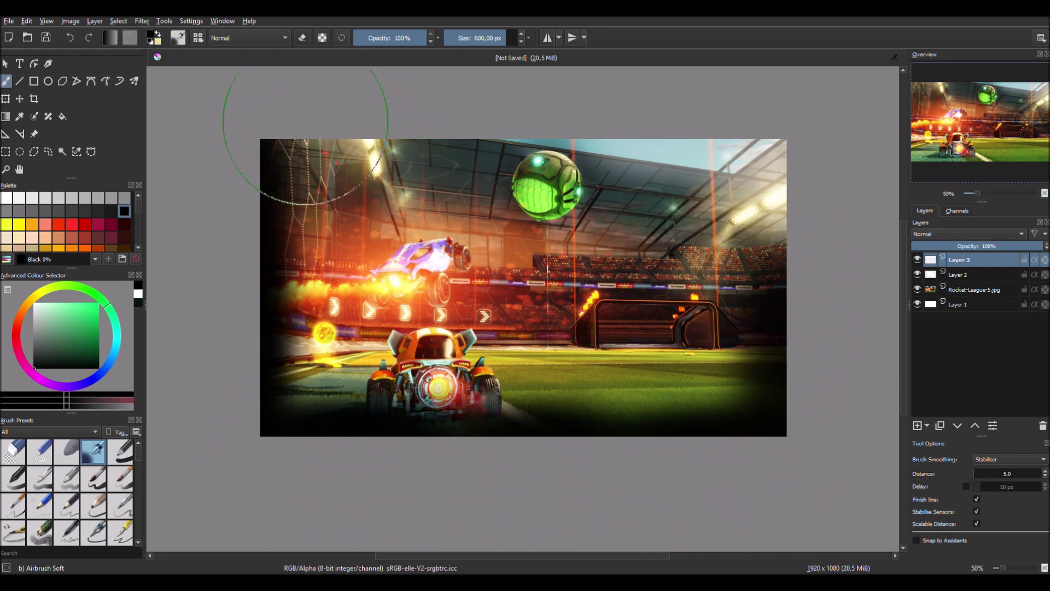
mouse_move(321, 100)
left_mouse_down()
mouse_move(489, 79)
mouse_move(464, 99)
mouse_move(269, 149)
left_mouse_up()
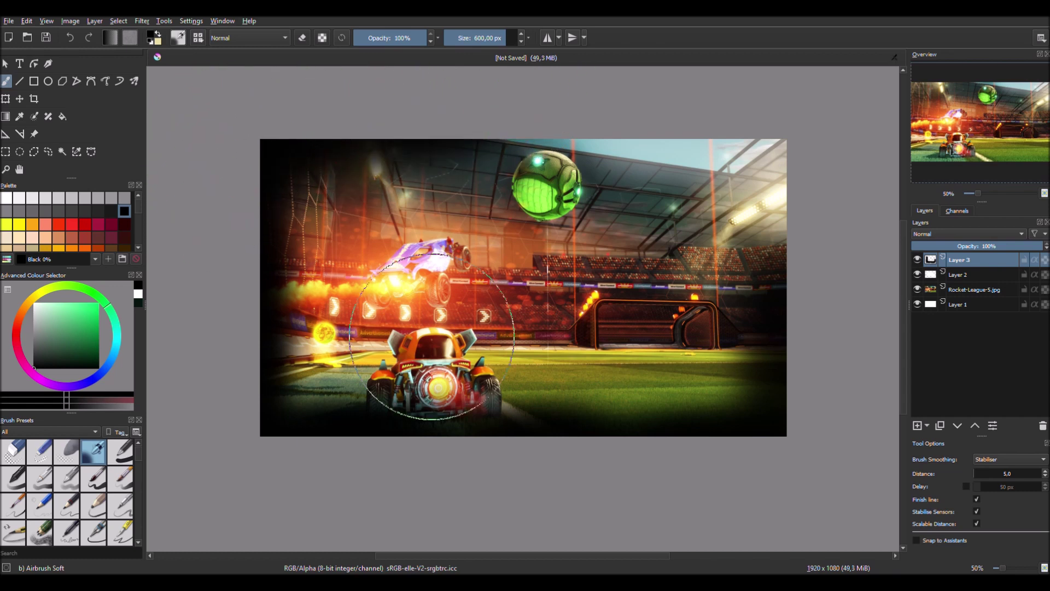
- Set the vignette layer's opacity to 51% and add empty Layer 4 above it
left_click(993, 249)
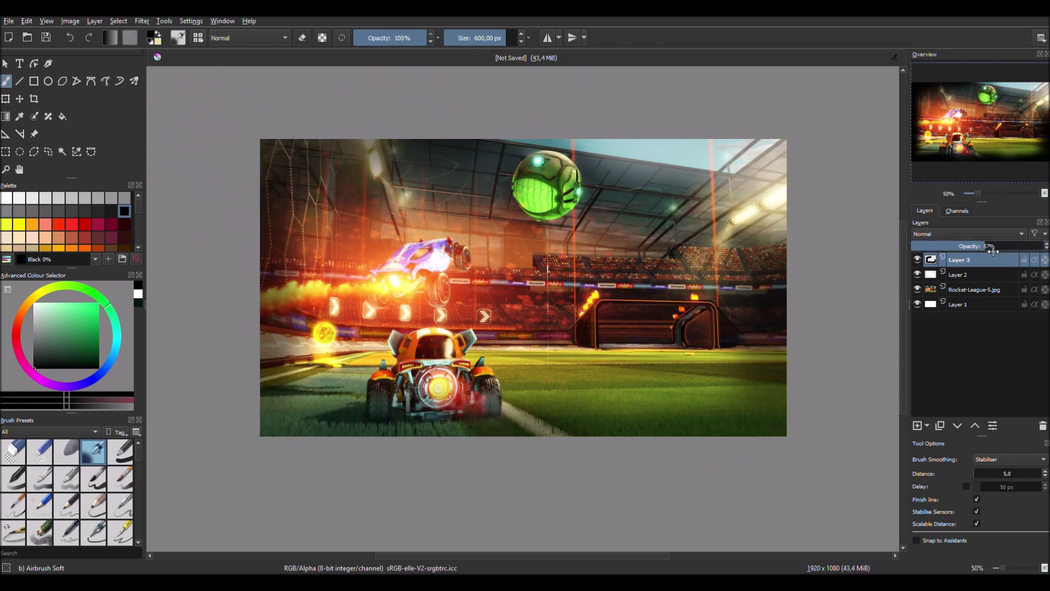
left_click_drag(997, 251, 982, 251)
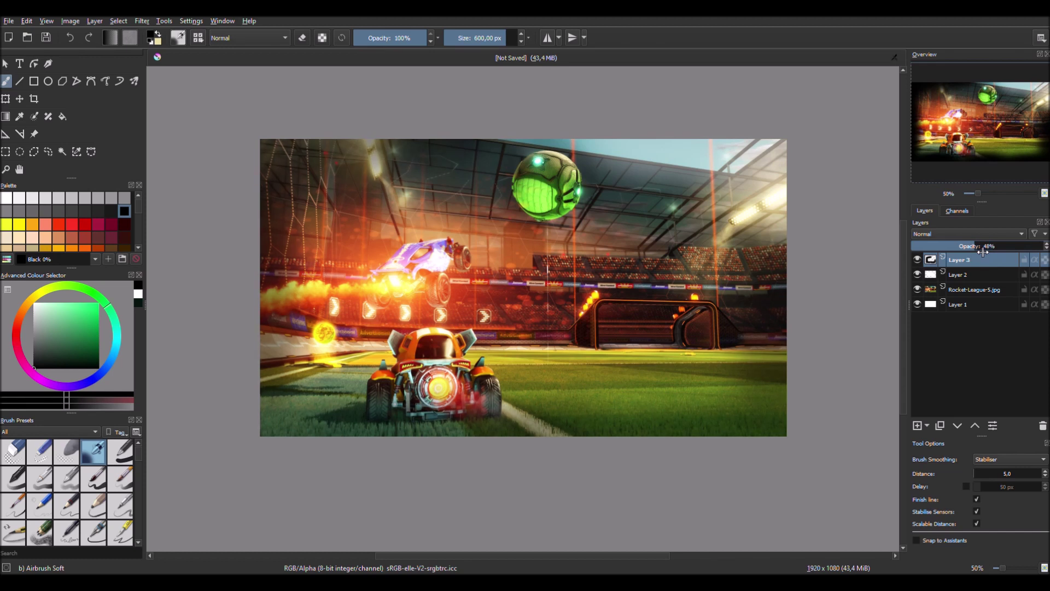
left_click_drag(987, 251, 992, 251)
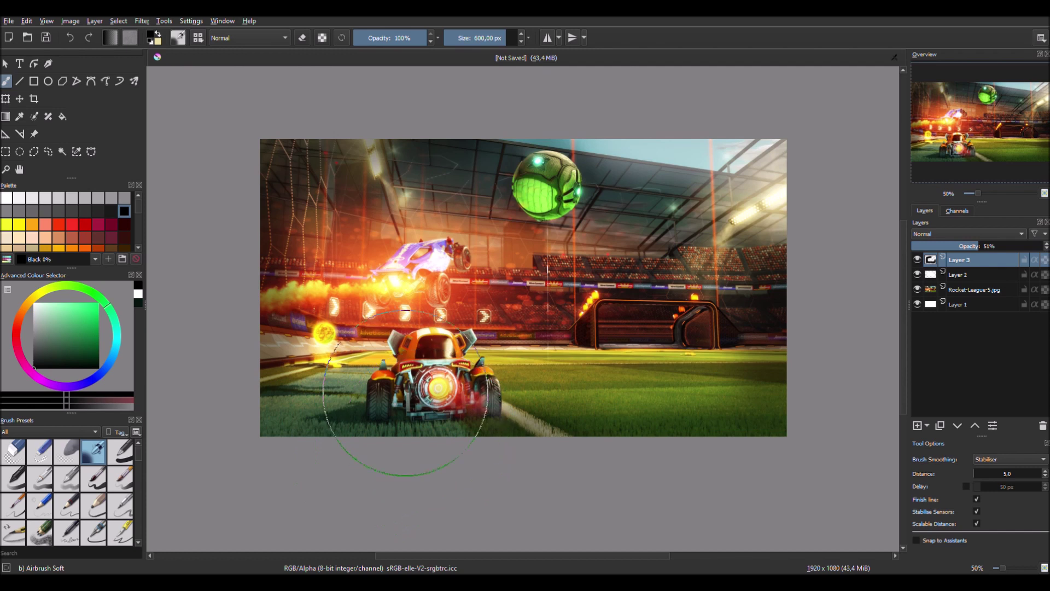
left_click(919, 426)
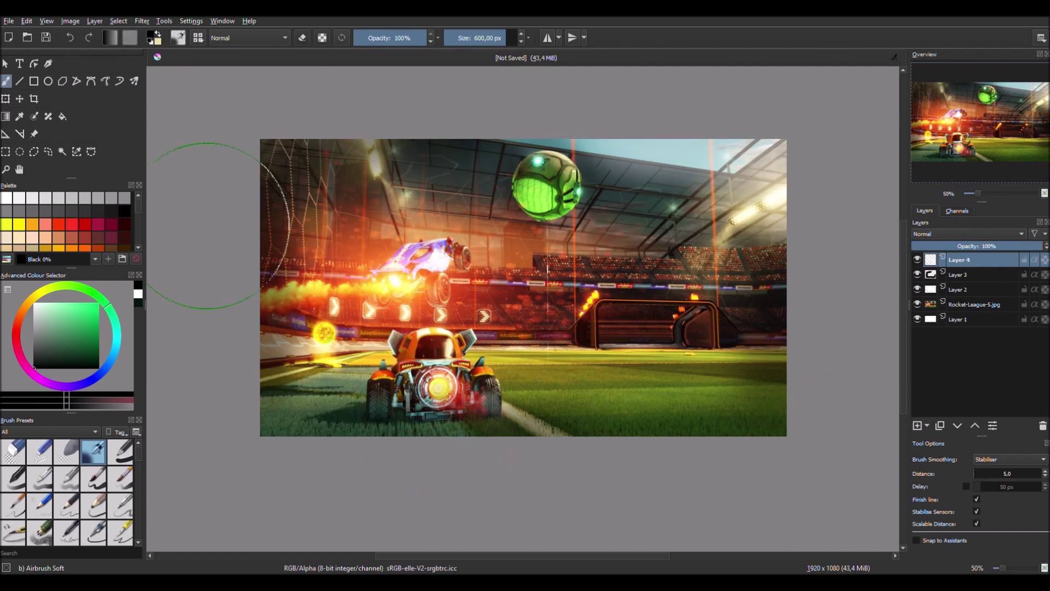
- Place the white HOW TO ALWAYS text shape on the image
left_click(20, 64)
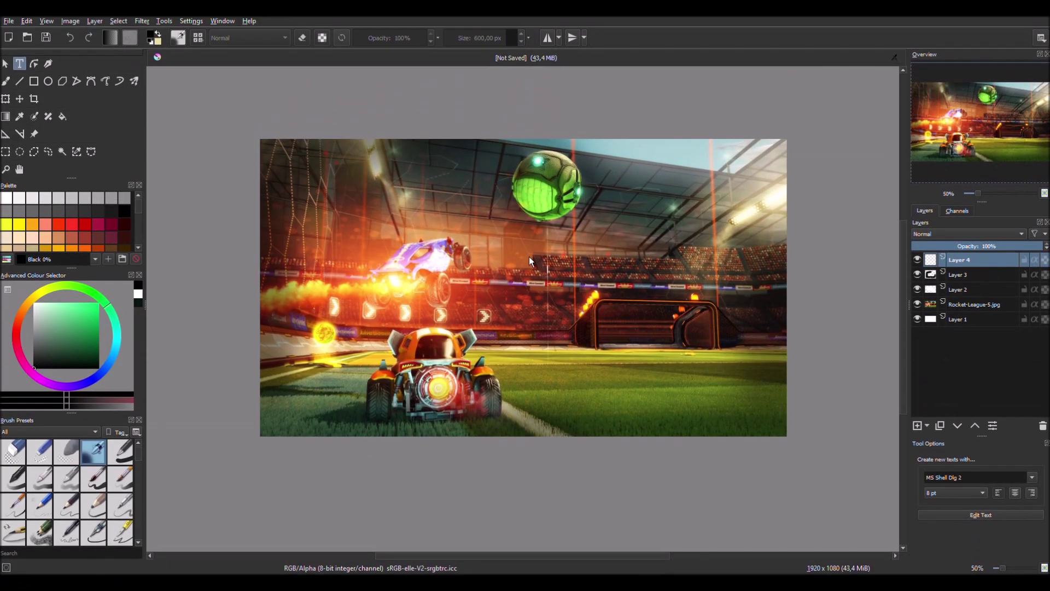
left_click(508, 237)
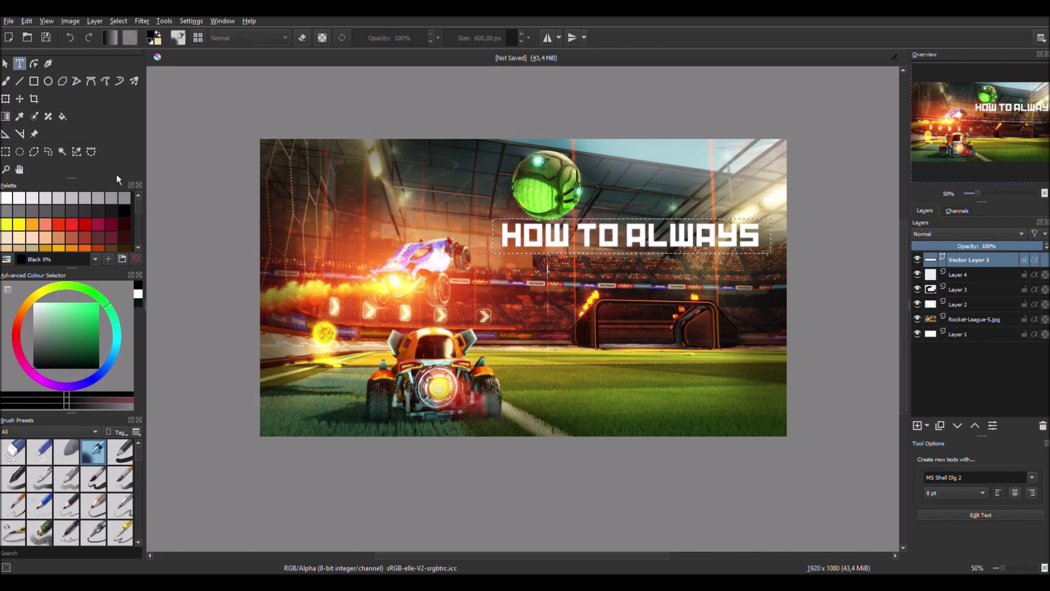
key("t")
left_click(20, 64)
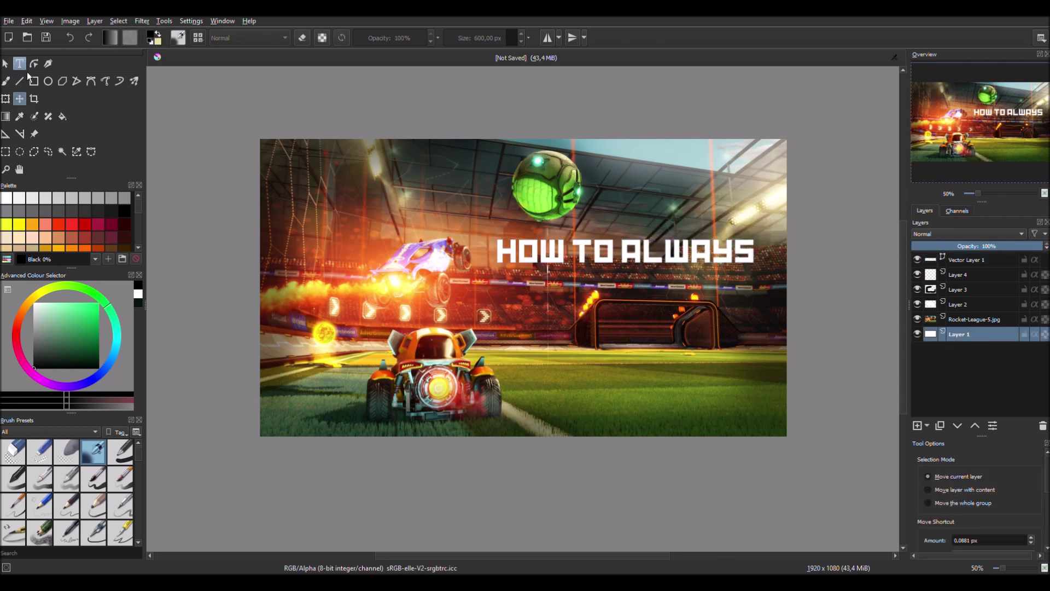
- Add the SCORE A GOAL text shape and shift it right and down under HOW TO ALWAYS
left_click_drag(445, 272, 756, 351)
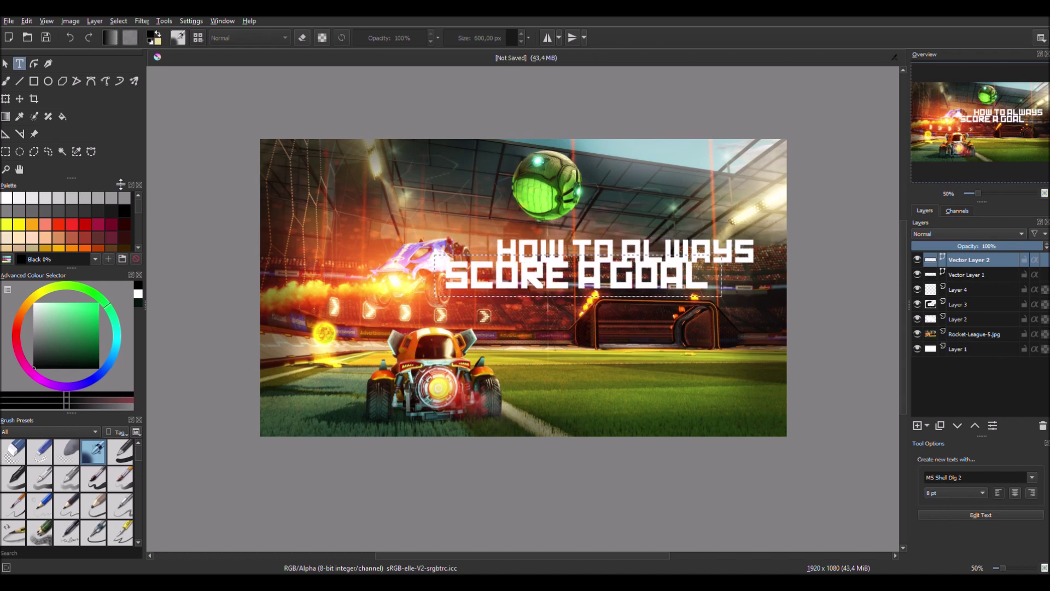
key("t")
left_click_drag(559, 289, 610, 299)
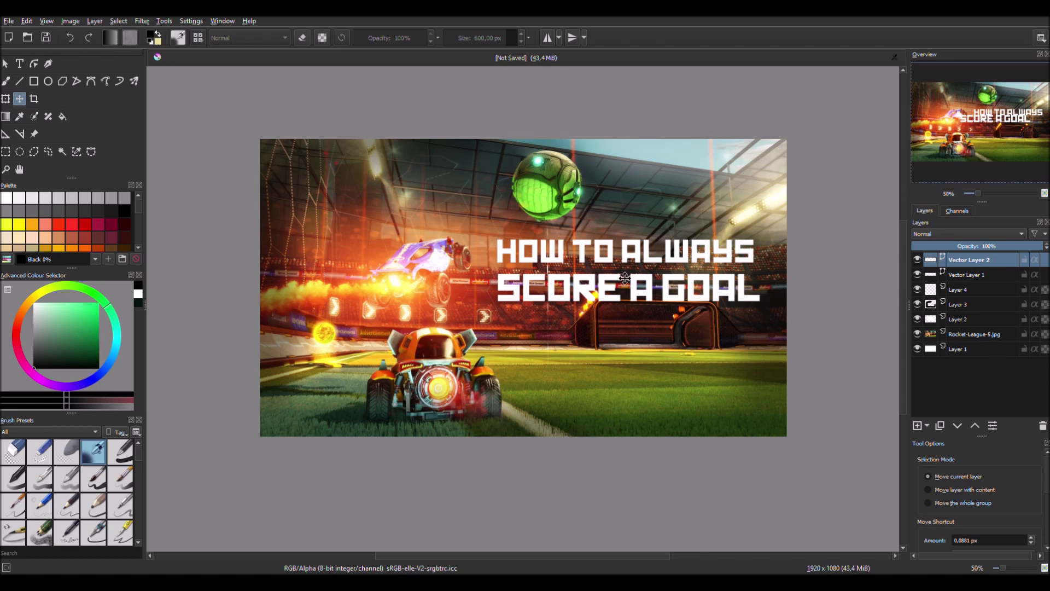
left_click(979, 275)
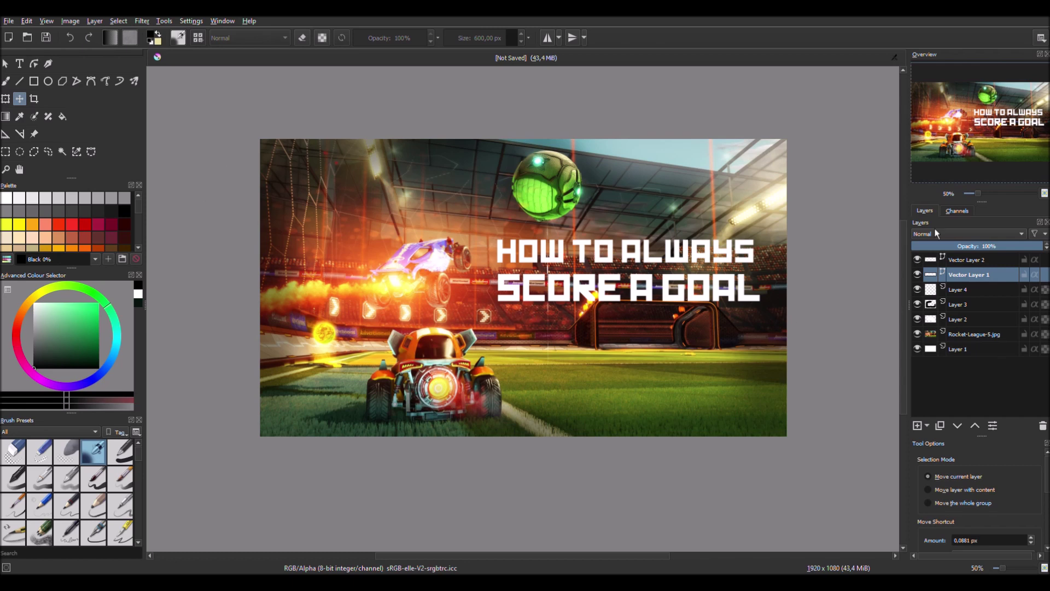
left_click(976, 261)
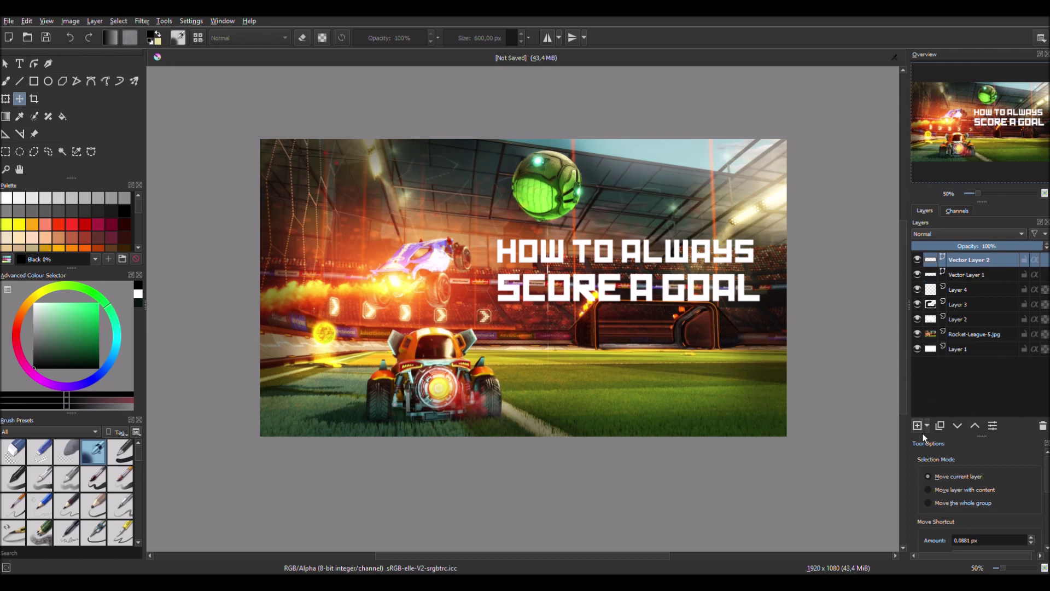
- Add Layer 5 above Layer 4 with a black soft airbrush shade at 80% opacity
left_click(969, 291)
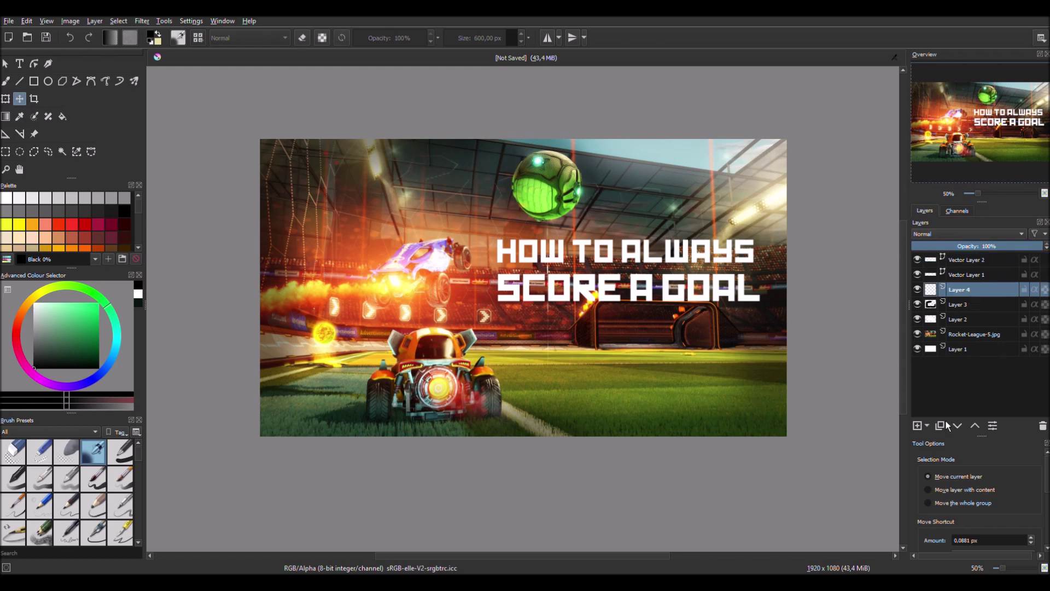
left_click(917, 425)
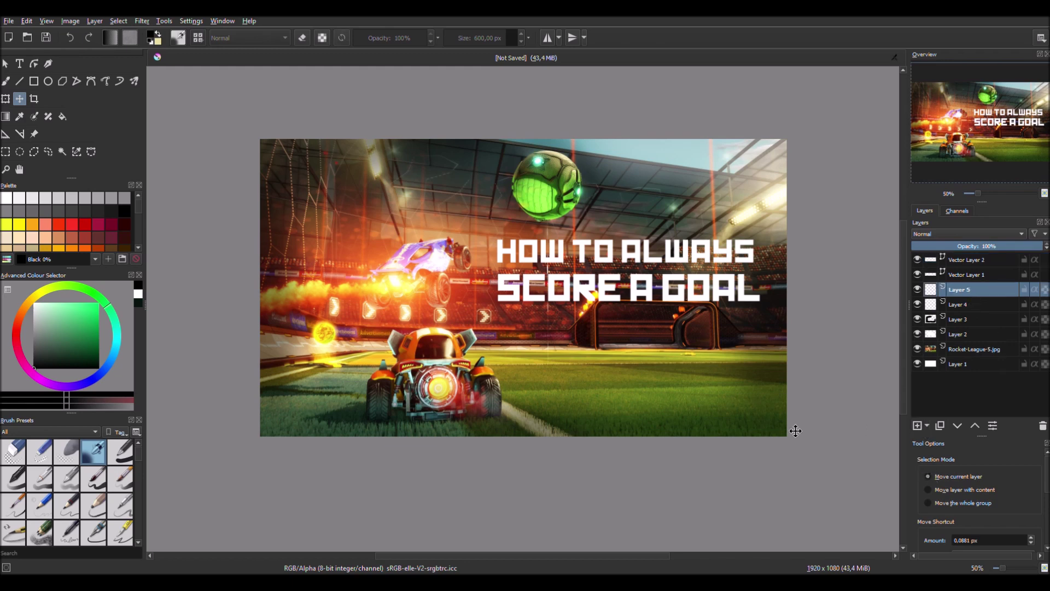
left_click(6, 82)
left_click(124, 210)
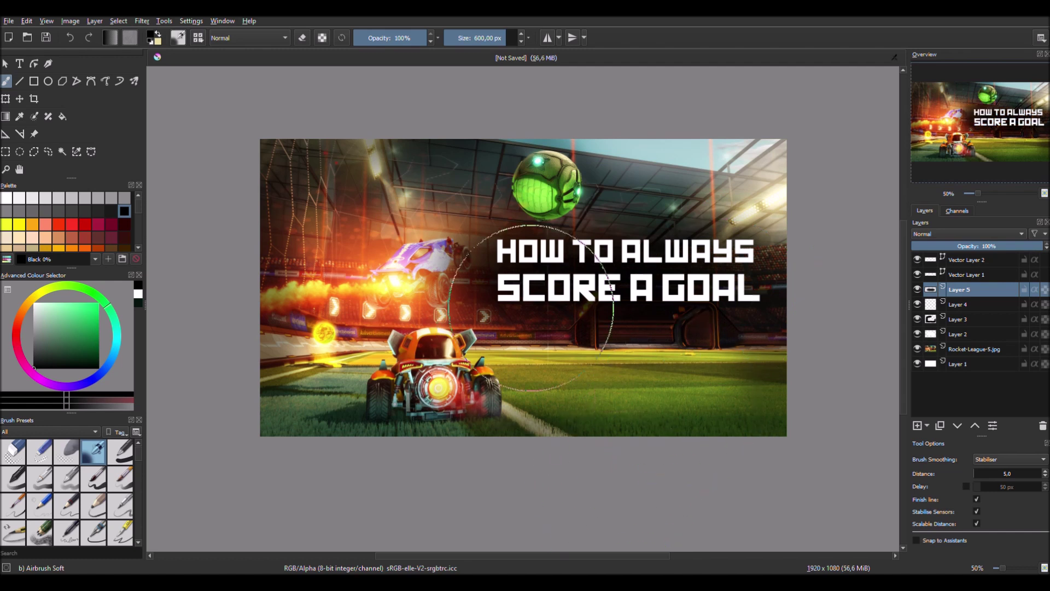
left_click(1006, 249)
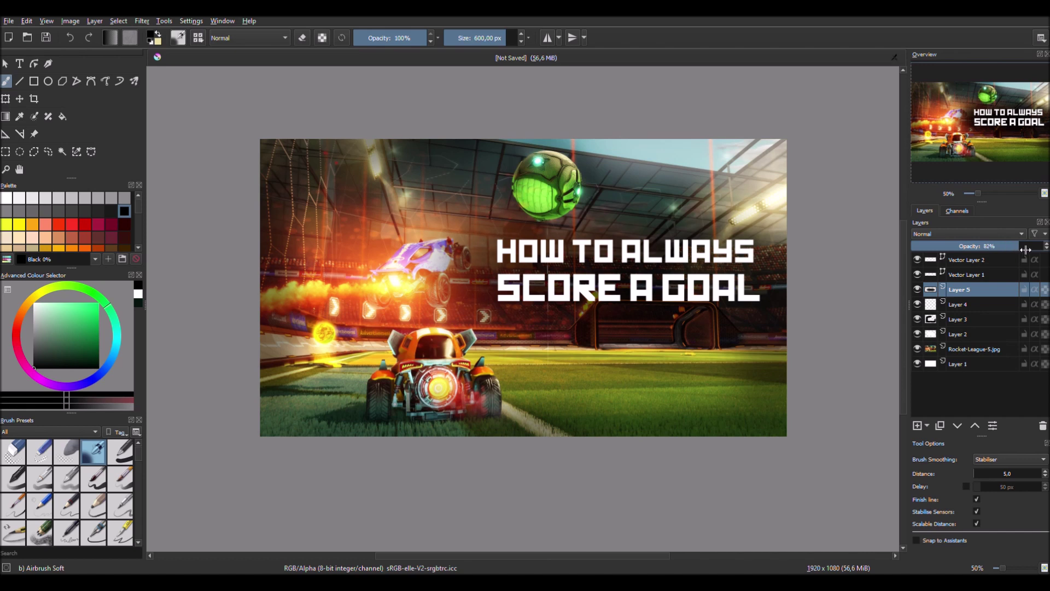
left_click(1015, 251)
left_click(1007, 280)
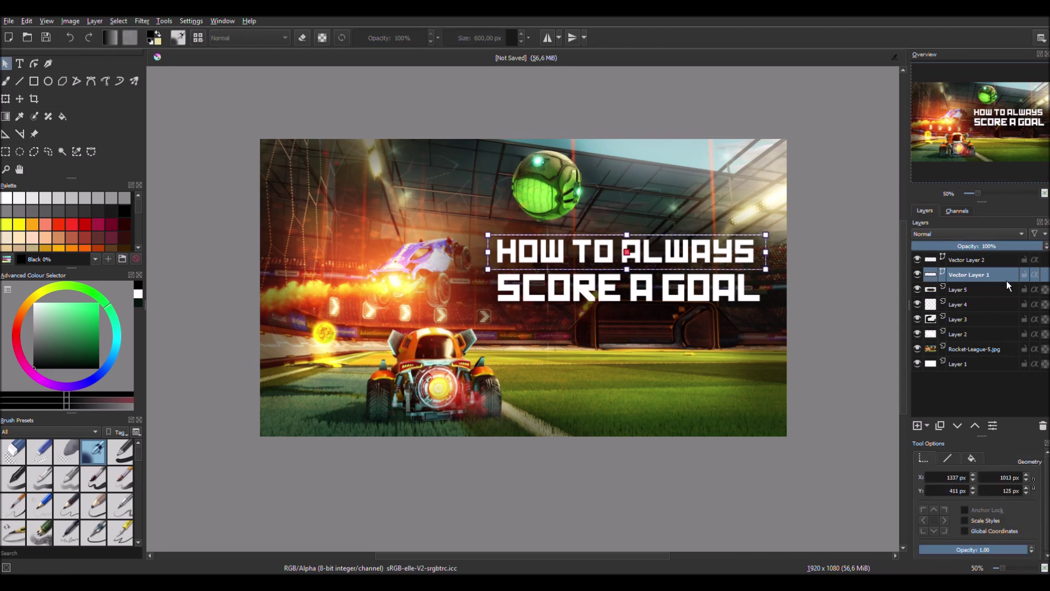
- Duplicate the HOW TO ALWAYS text layer and move the copy beneath the original
left_click(1001, 266)
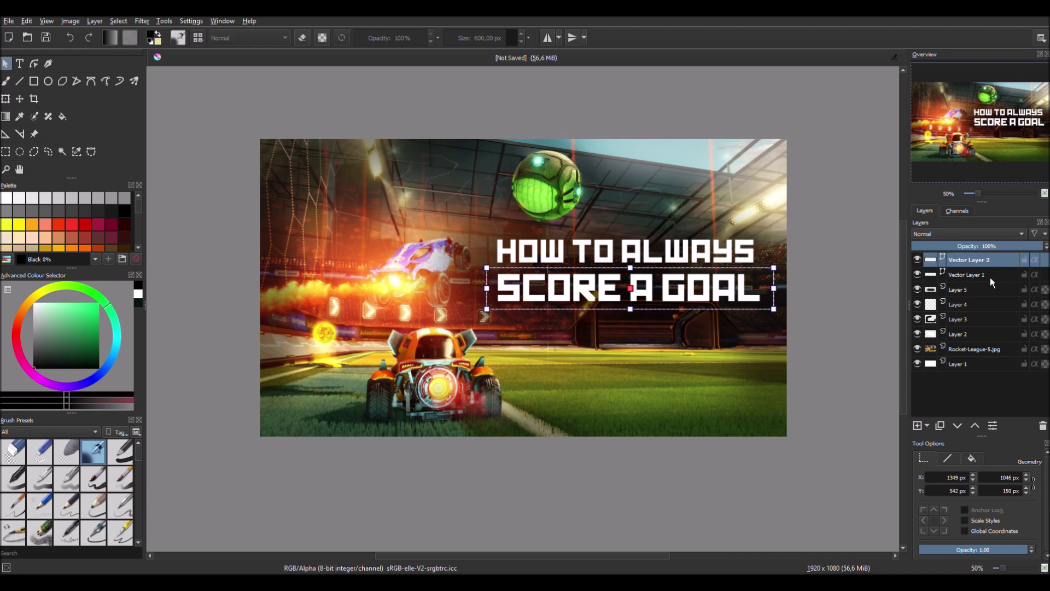
left_click(980, 276)
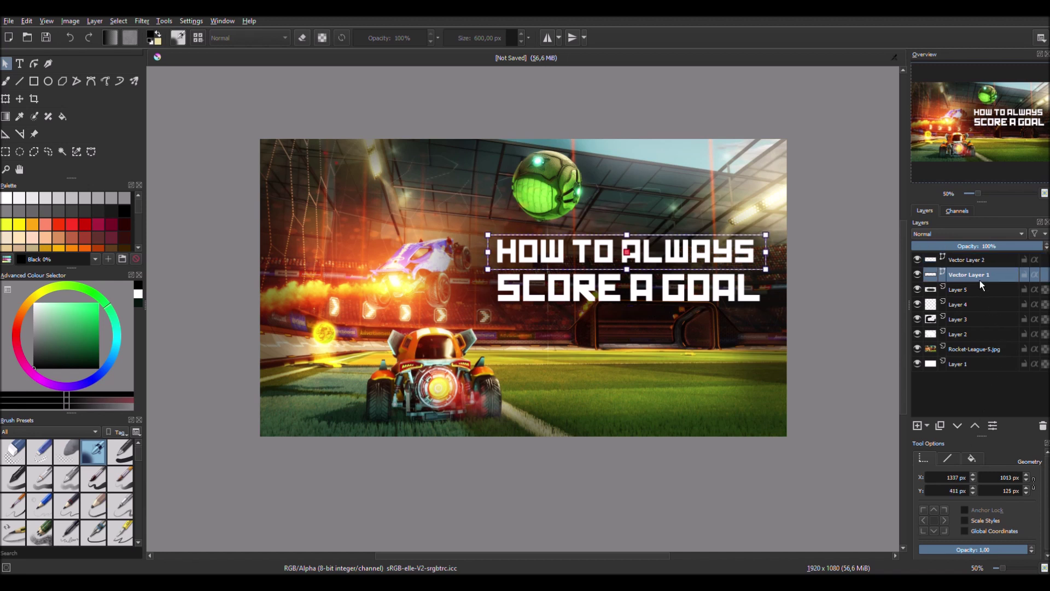
left_click(948, 426)
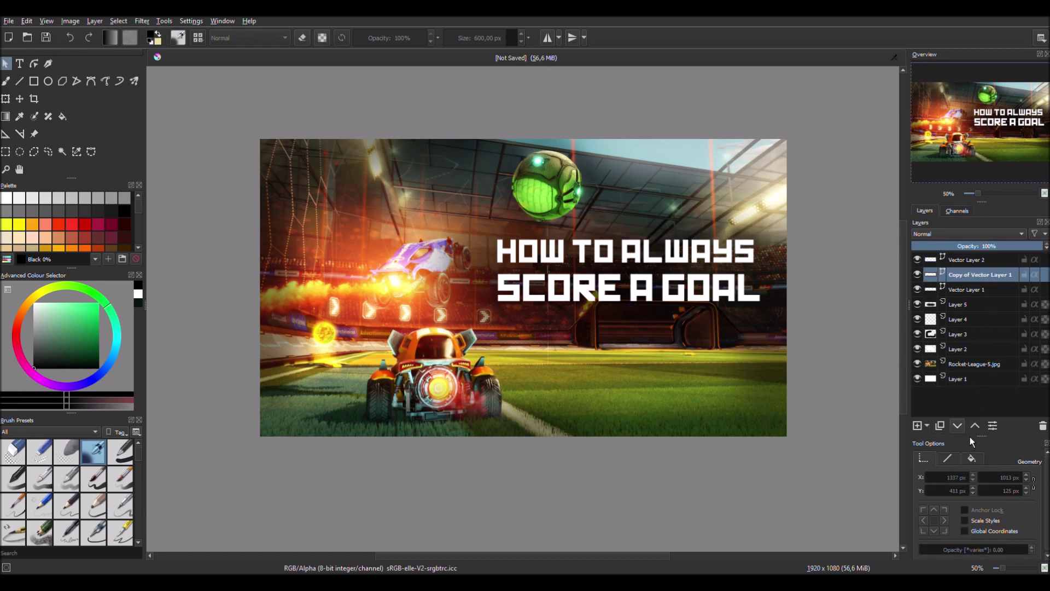
key("ctrl+Page_Down")
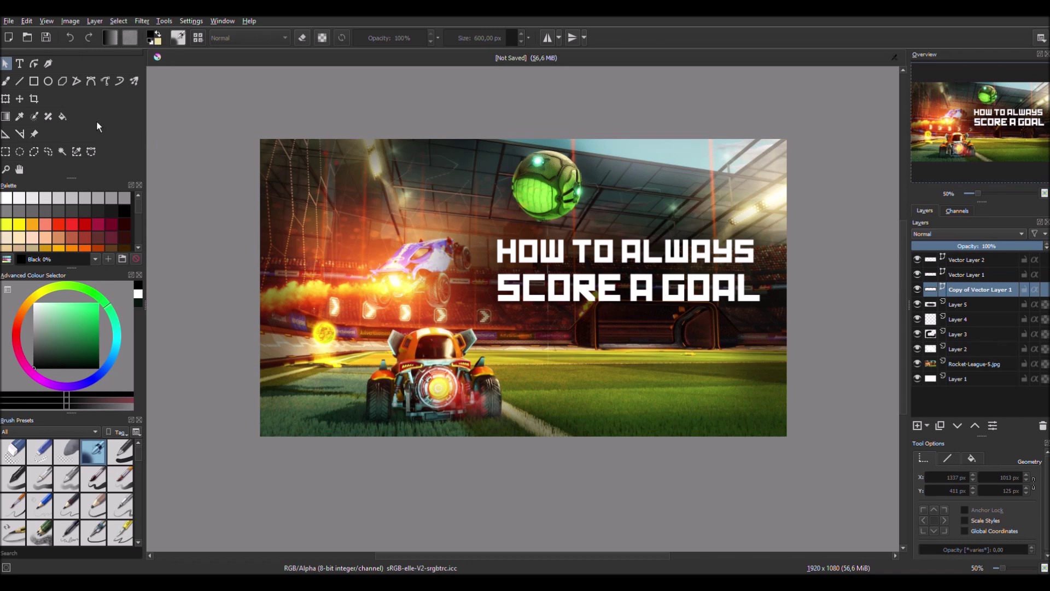
left_click(19, 63)
left_click(599, 267)
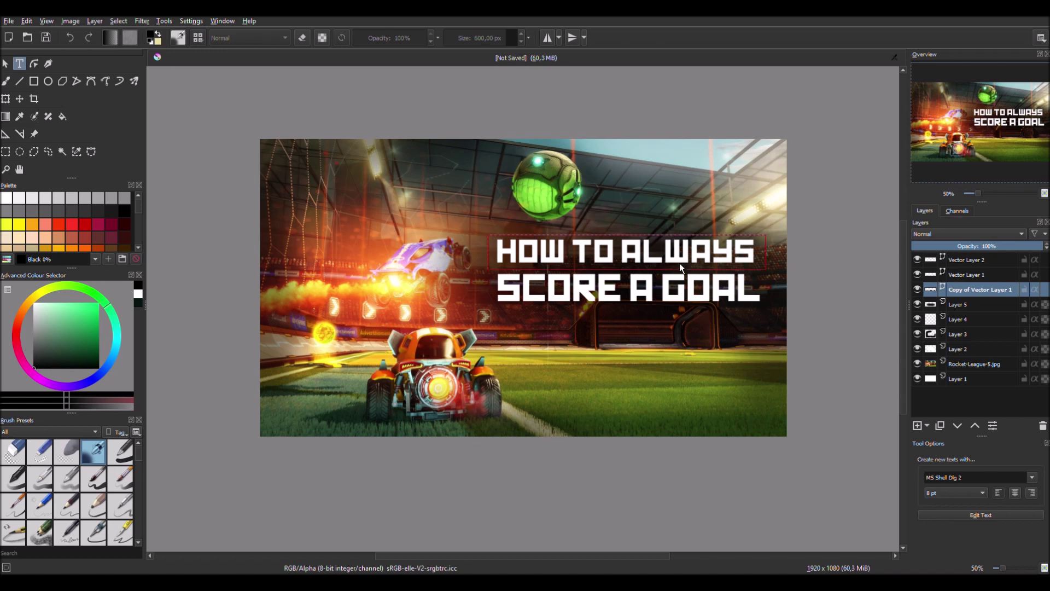
- Duplicate the SCORE A GOAL text layer and move the copy beneath the original
left_click(965, 263)
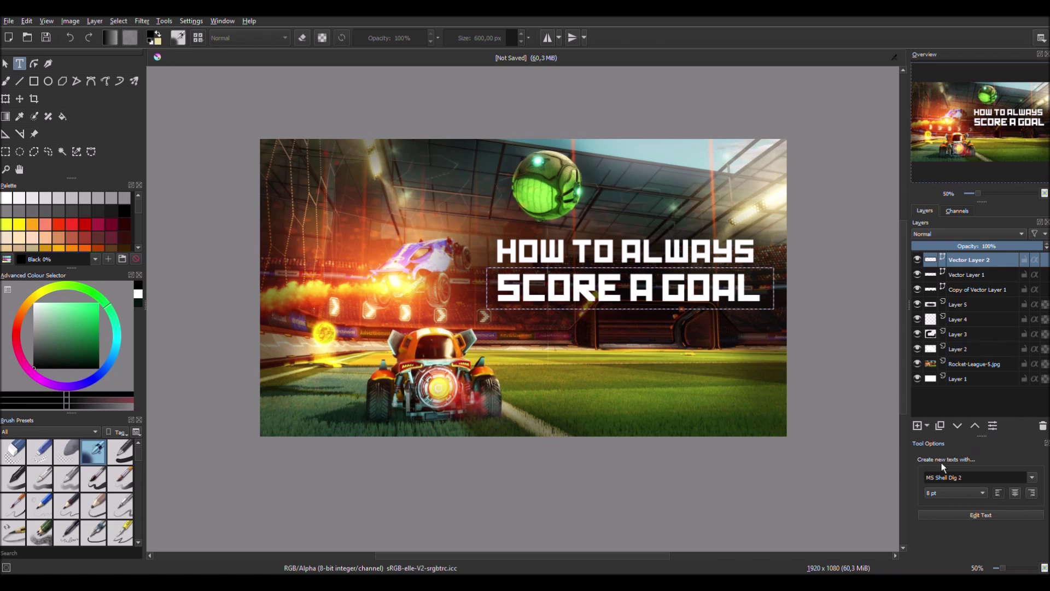
left_click(941, 426)
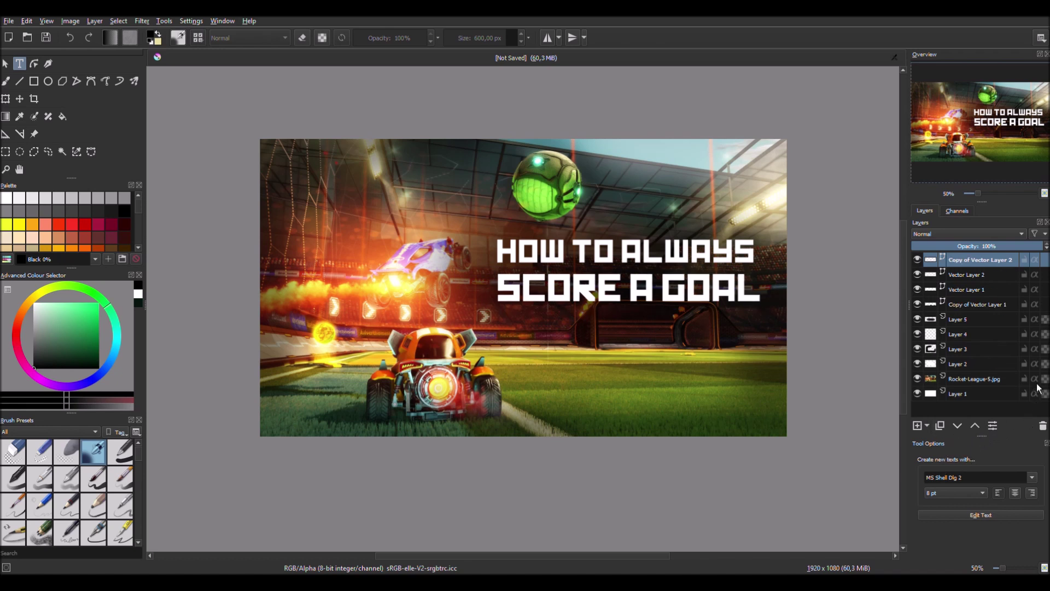
left_click(966, 434)
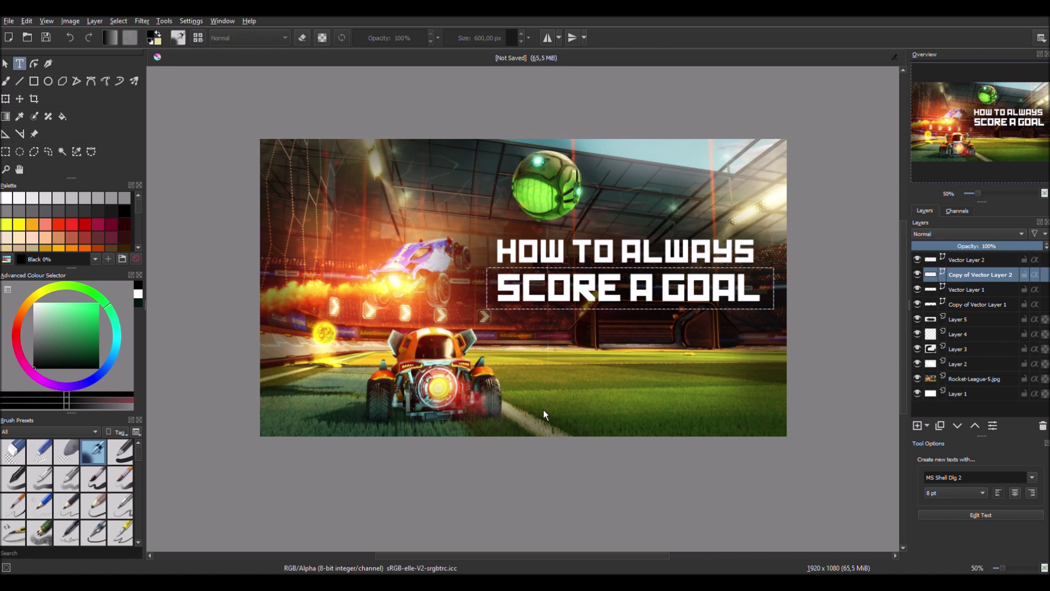
- Nudge the dark shadow copy down a few pixels and fade it to about 56% opacity
left_click(21, 99)
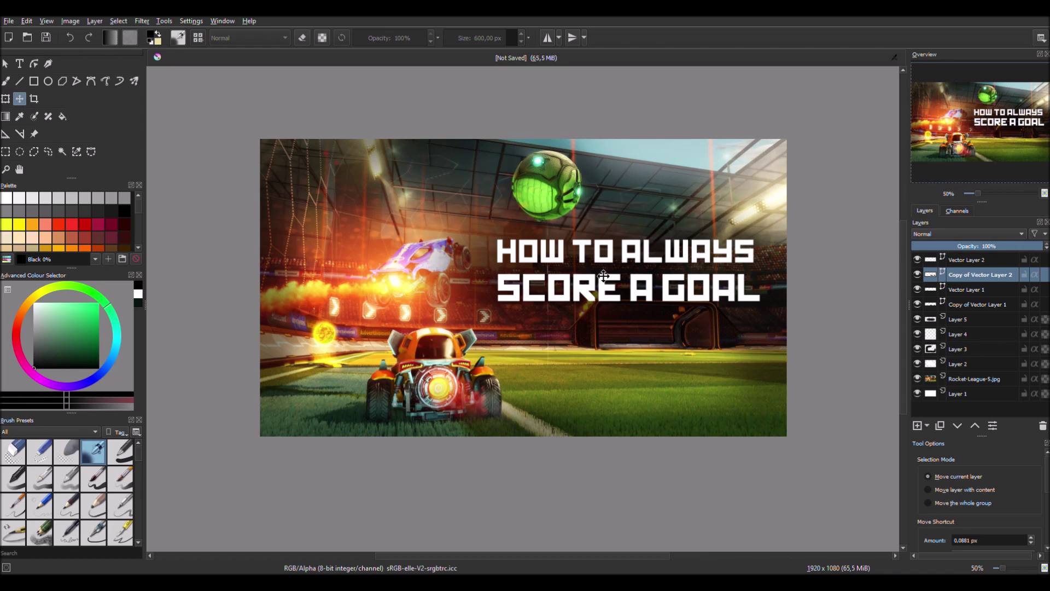
scroll(607, 276, "up", 6)
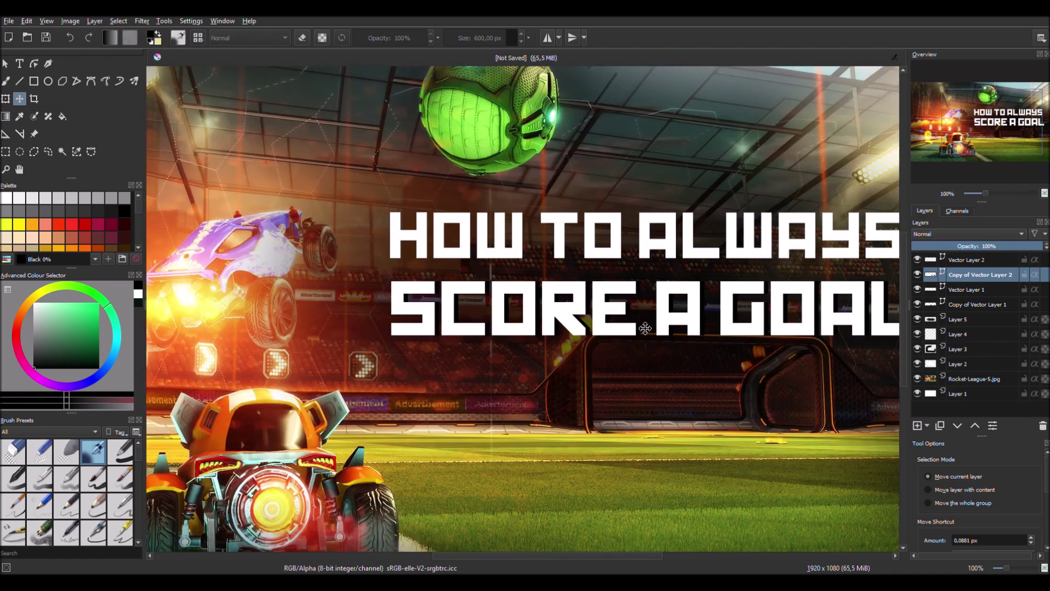
scroll(546, 350, "down", 3)
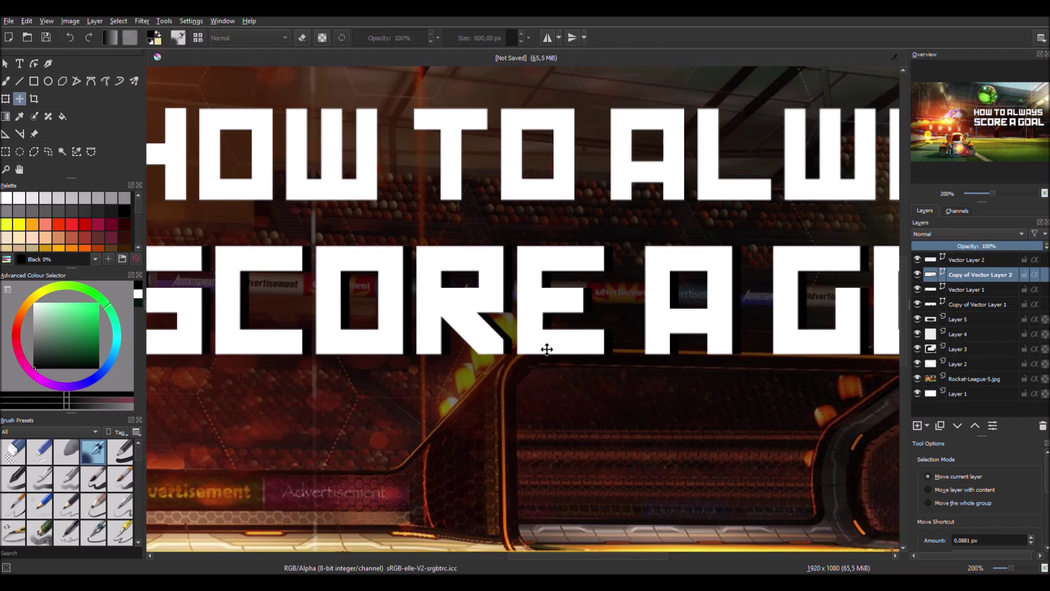
key("Down")
key("Down")
key("Down")
key("Down")
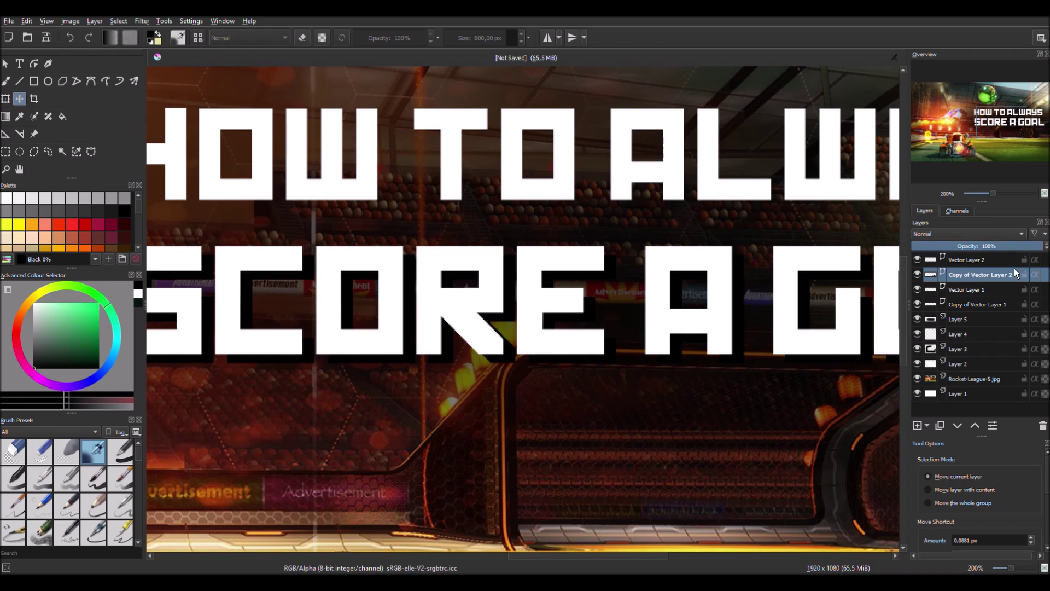
left_click(984, 246)
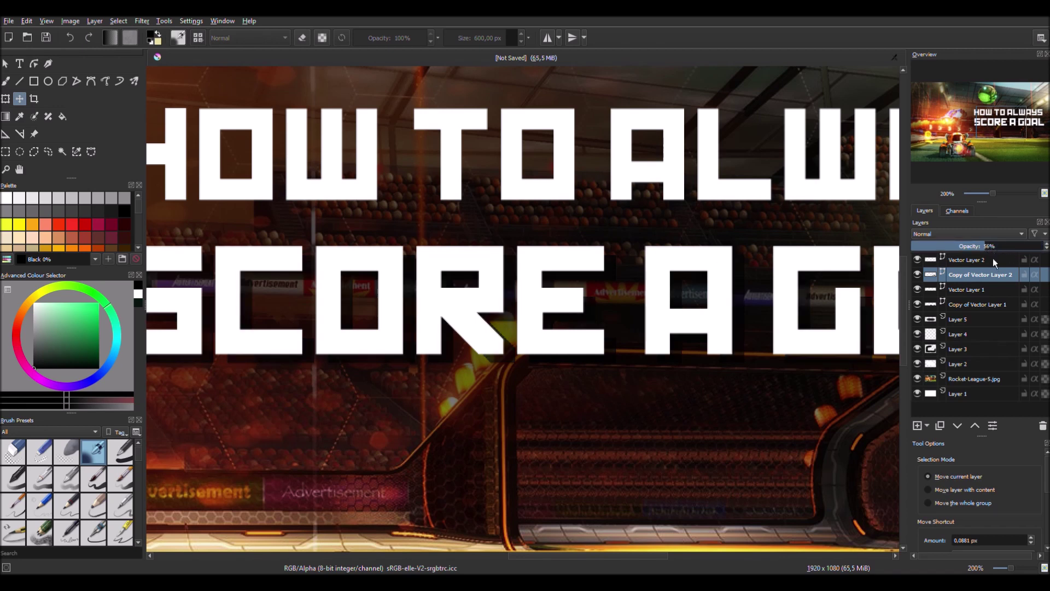
scroll(730, 467, "down", 2)
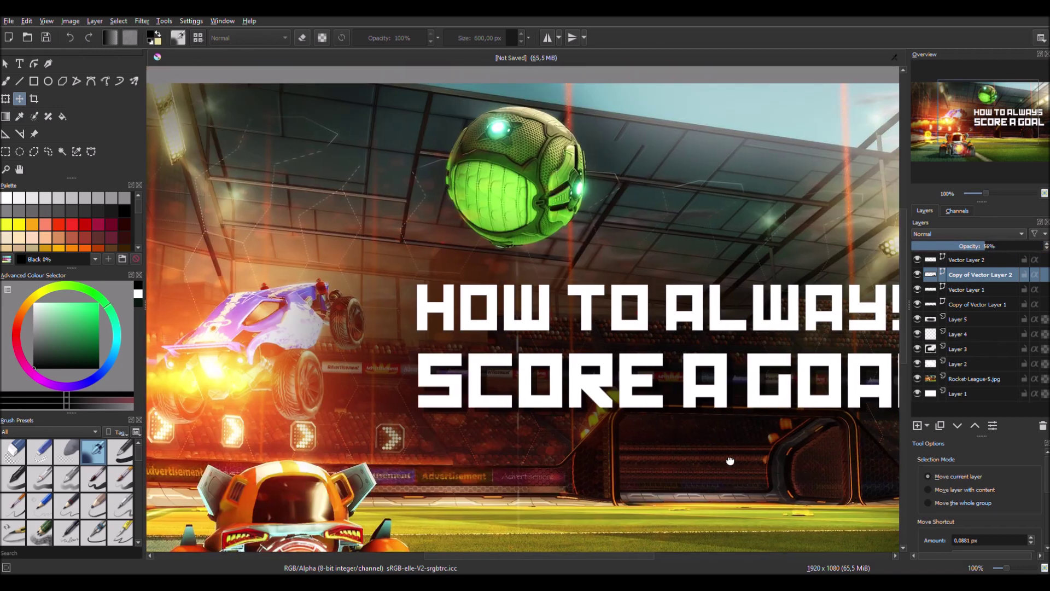
scroll(744, 382, "right", 5)
scroll(744, 383, "down", 2)
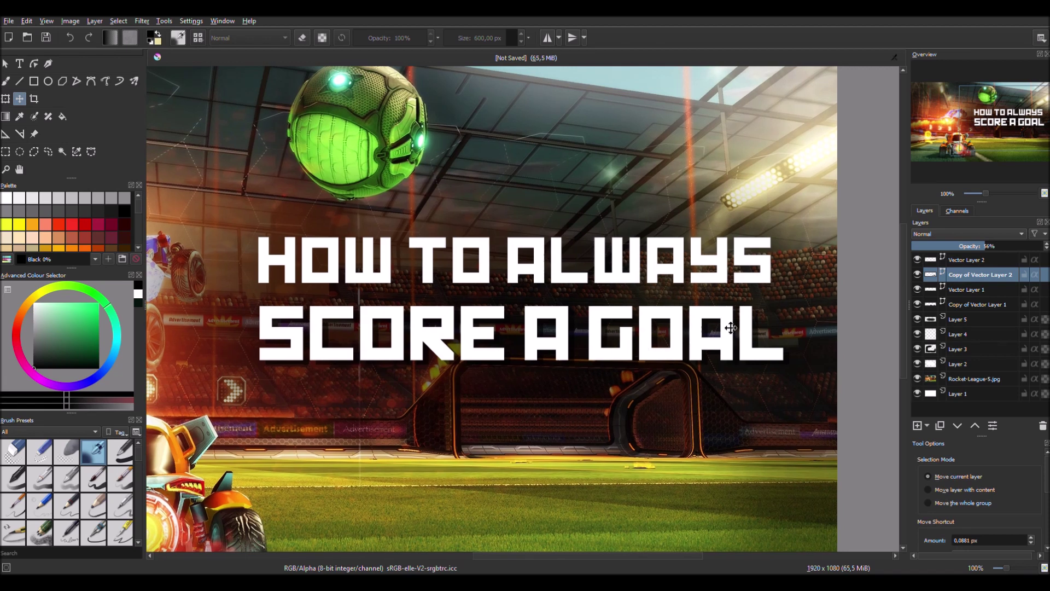
- Nudge the HOW TO ALWAYS shadow copy right and down, then set it to 61% opacity
left_click(1013, 305)
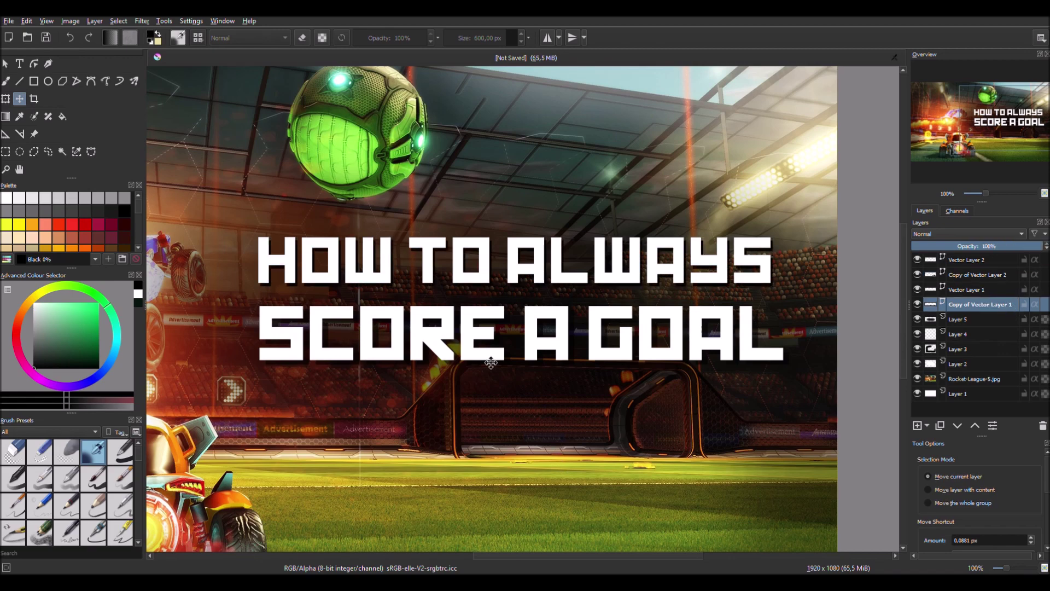
scroll(436, 223, "up", 2)
key("Right")
key("Right")
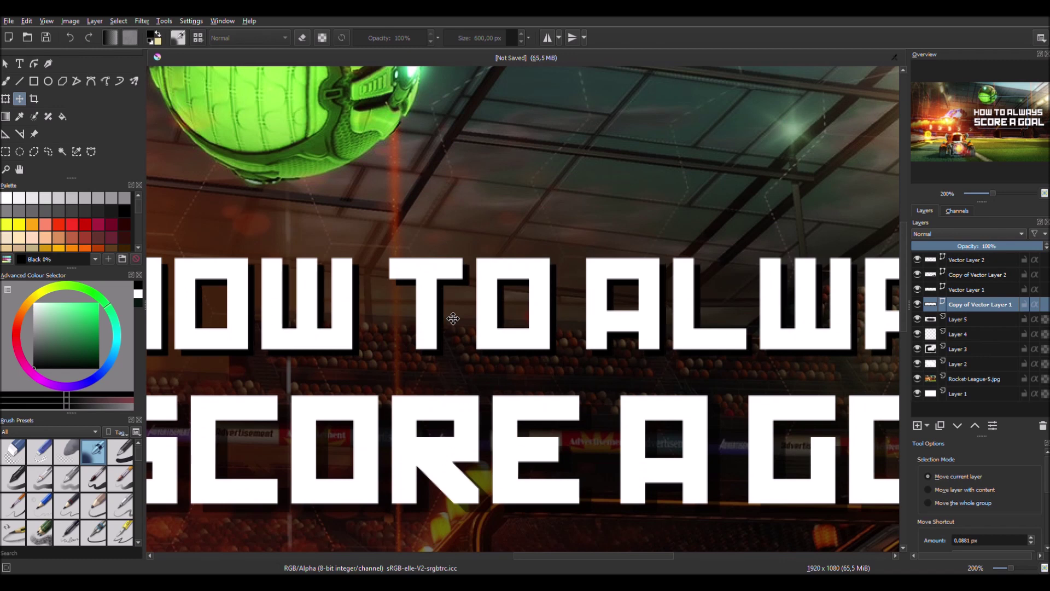
key("Down")
key("Down")
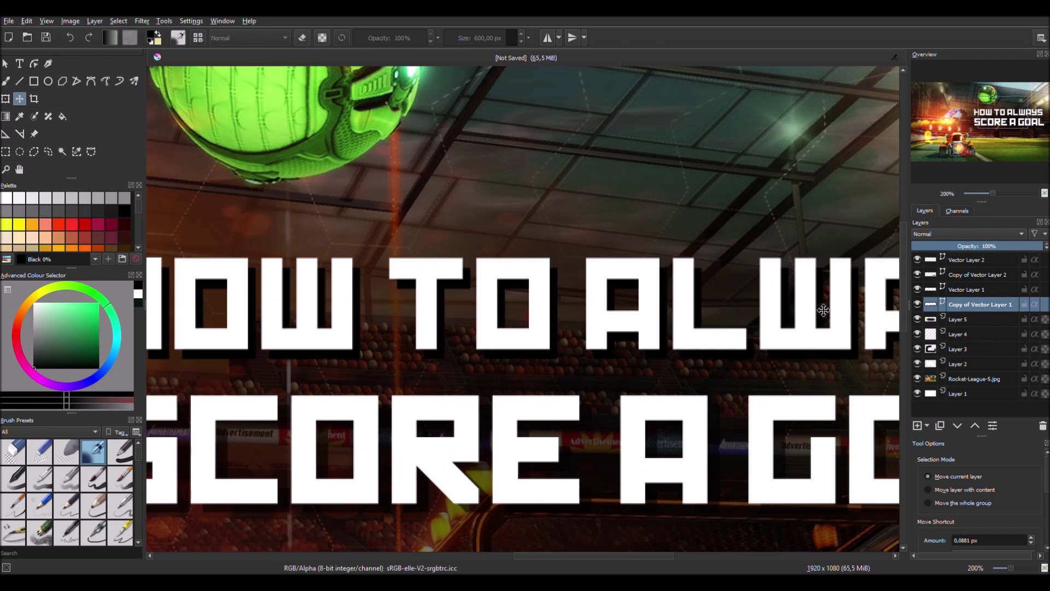
scroll(770, 384, "down", 2)
left_click_drag(767, 397, 678, 342)
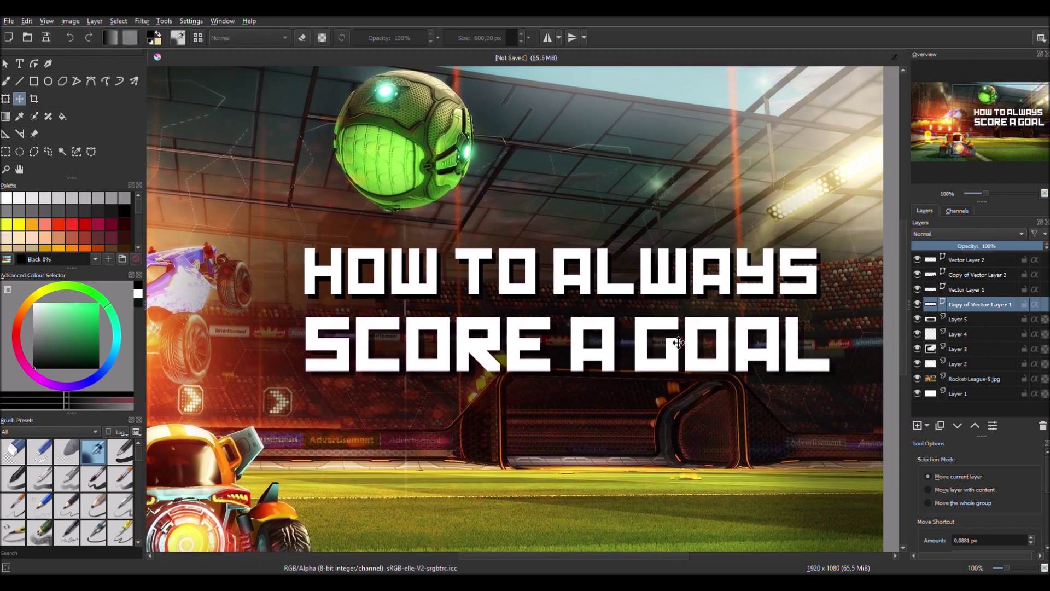
left_click(1000, 247)
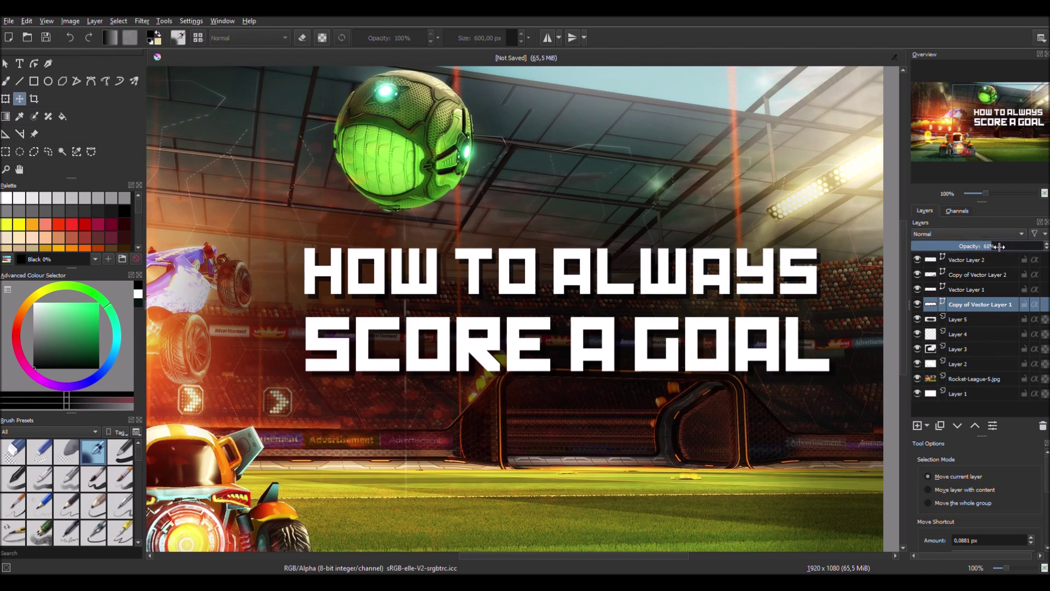
scroll(575, 468, "down", 2)
left_click_drag(574, 468, 613, 404)
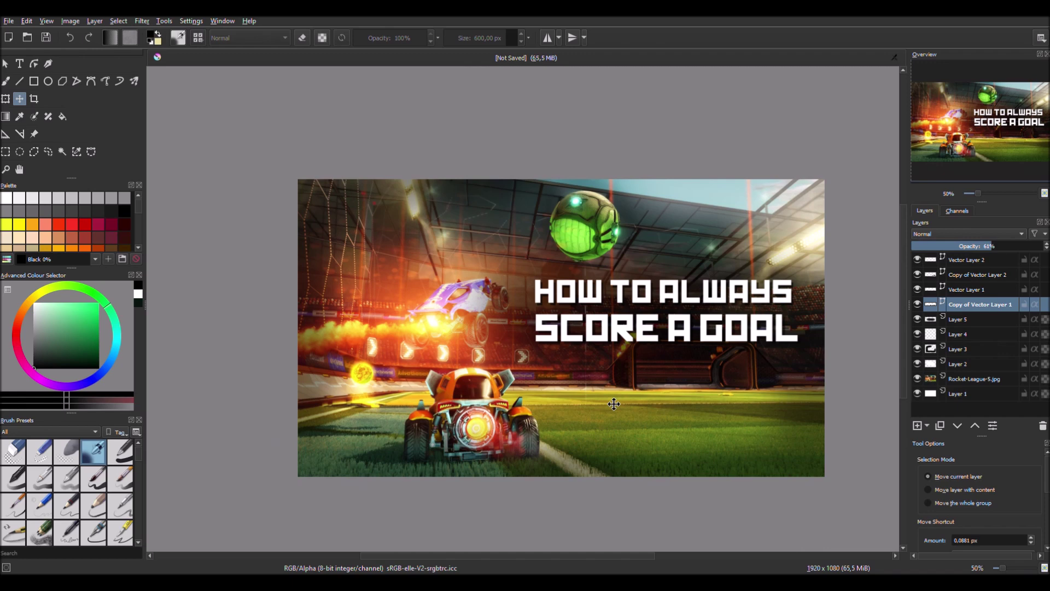
- With the contiguous selection tool, select every letter of HOW TO ALWAYS
key("ctrl+r")
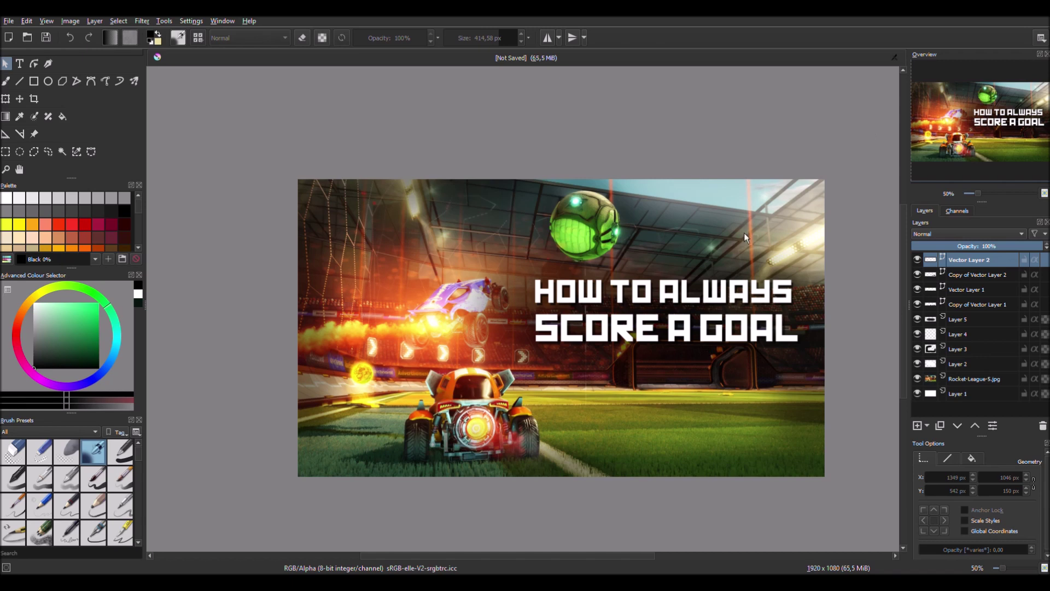
scroll(629, 350, "up", 2)
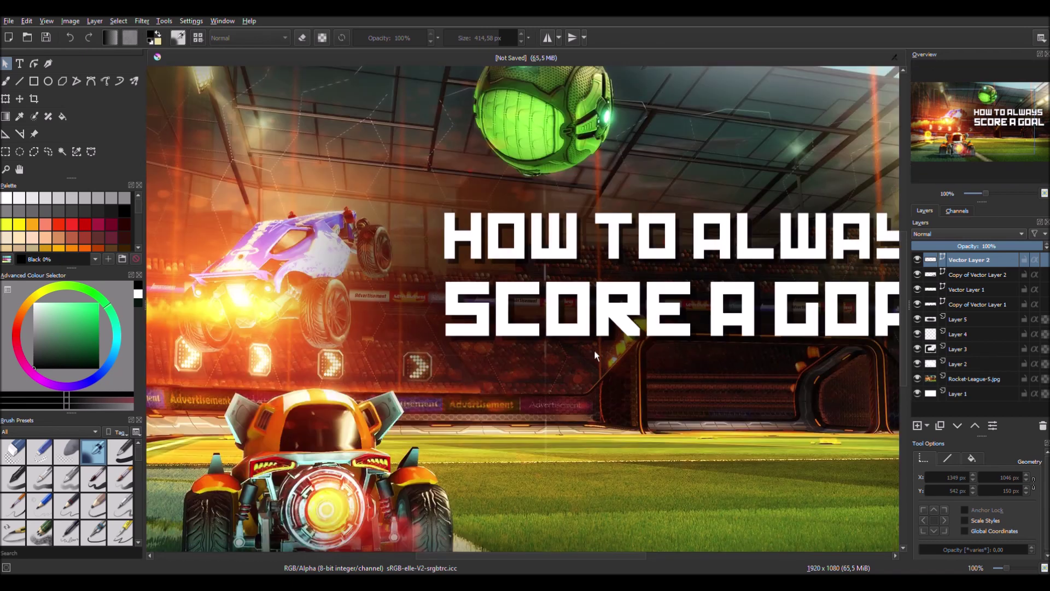
left_click_drag(575, 317, 567, 332)
left_click(62, 152)
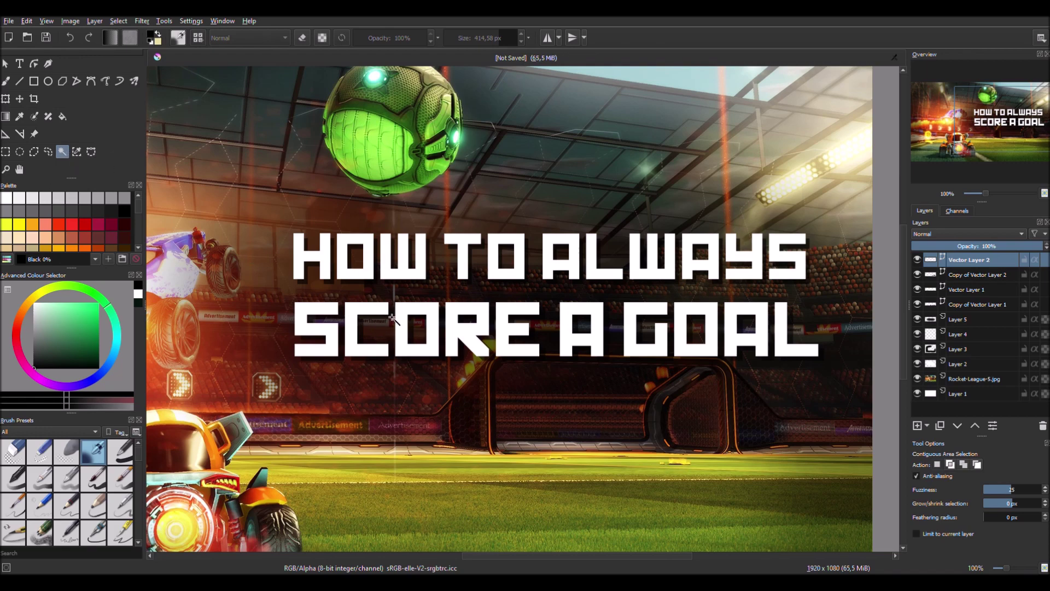
left_click(329, 271)
left_click(397, 268, "shift")
left_click(466, 276, "shift")
left_click(499, 277, "shift")
left_click(547, 276, "shift")
left_click(602, 270, "shift")
left_click(659, 279, "shift")
left_click(705, 271, "shift")
left_click(749, 265, "shift")
left_click(782, 262, "shift")
- Add all the SCORE A GOAL letters to the selection
left_click(322, 329, "shift")
left_click(378, 331, "shift")
left_click(432, 328, "shift")
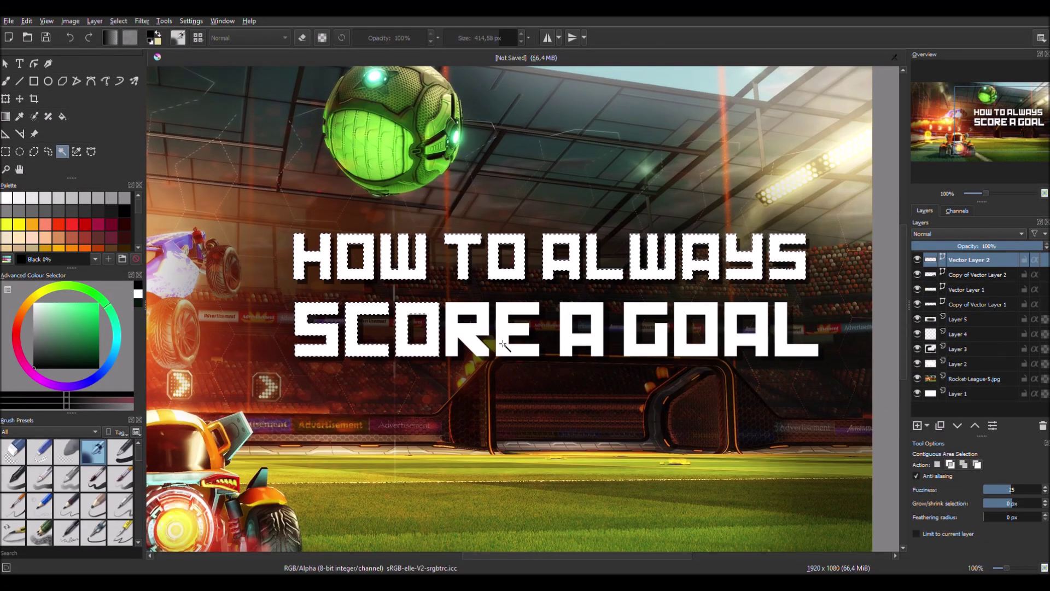
left_click(490, 339, "shift")
left_click(533, 328, "shift")
left_click(583, 328, "shift")
left_click(648, 328, "shift")
left_click(700, 328, "shift")
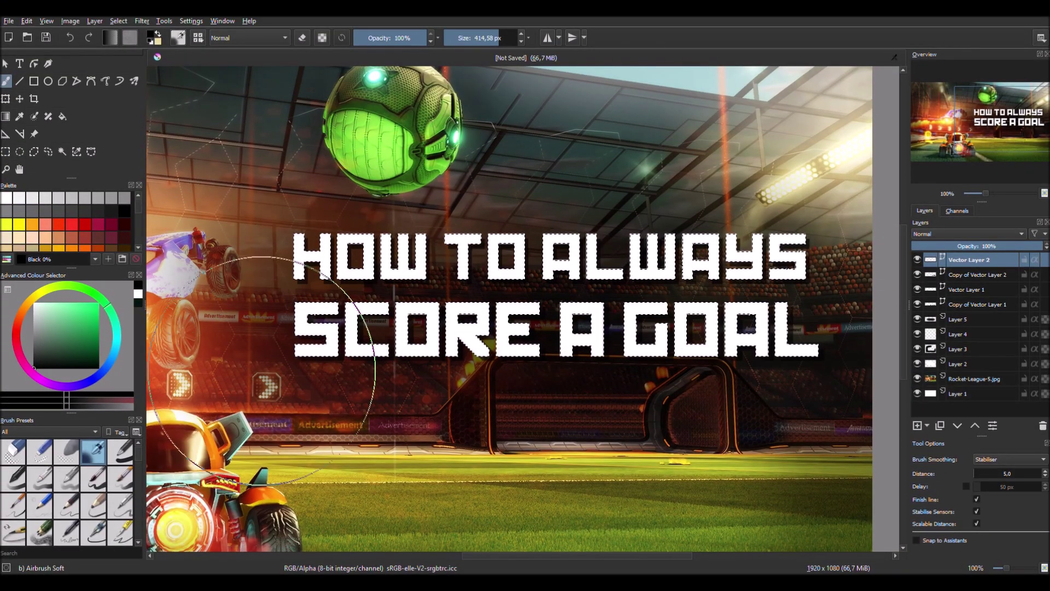
- On a new layer, airbrush the selected letters Cadium yellow with a ~220 px soft brush
key("bracketleft")
key("bracketleft")
key("bracketleft")
key("bracketleft")
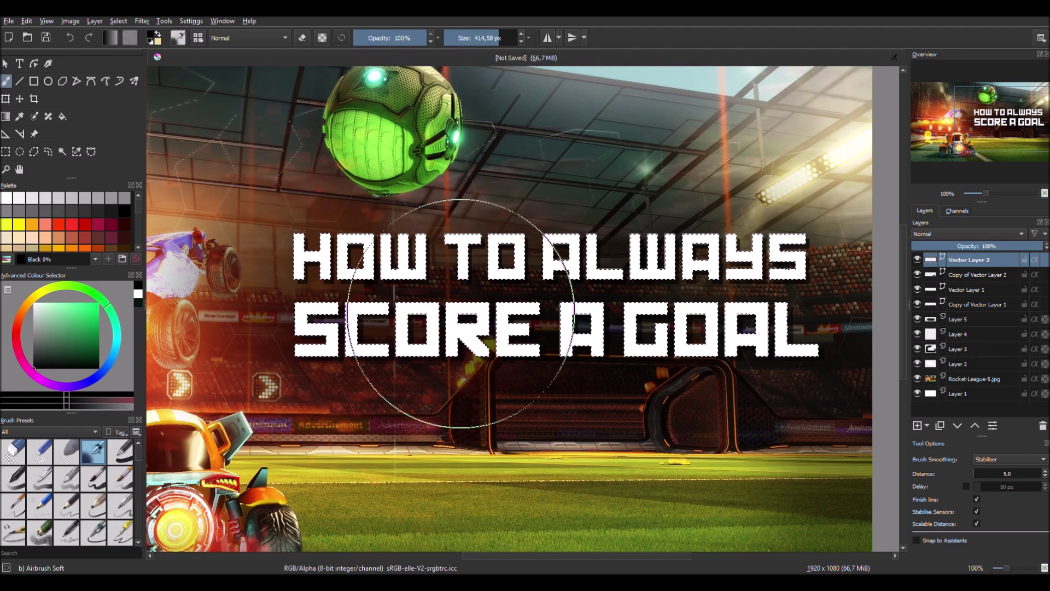
key("ctrl+shift+a")
key("Insert")
key("minus")
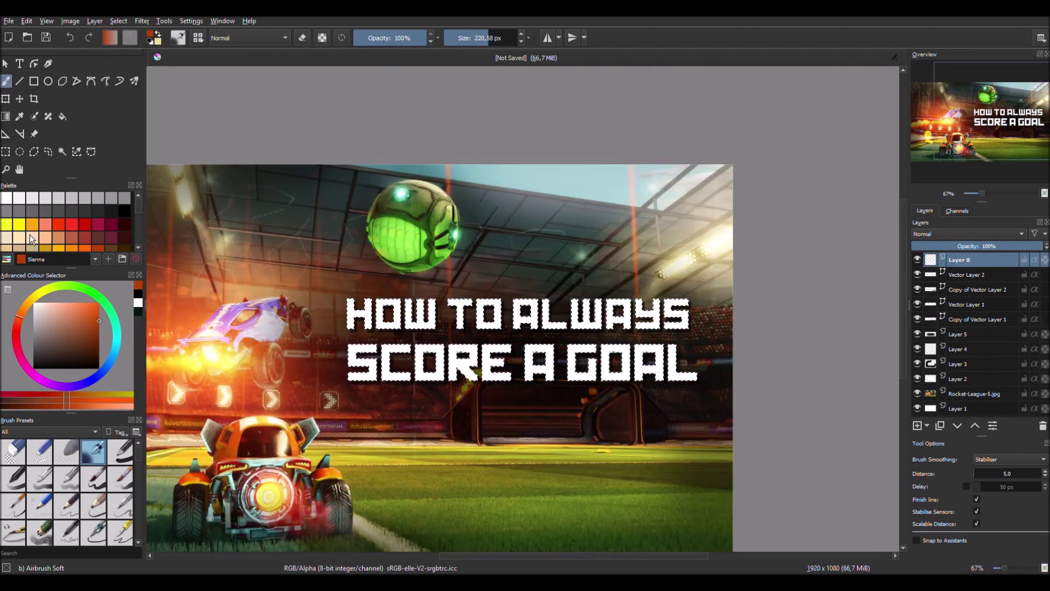
left_click(19, 224)
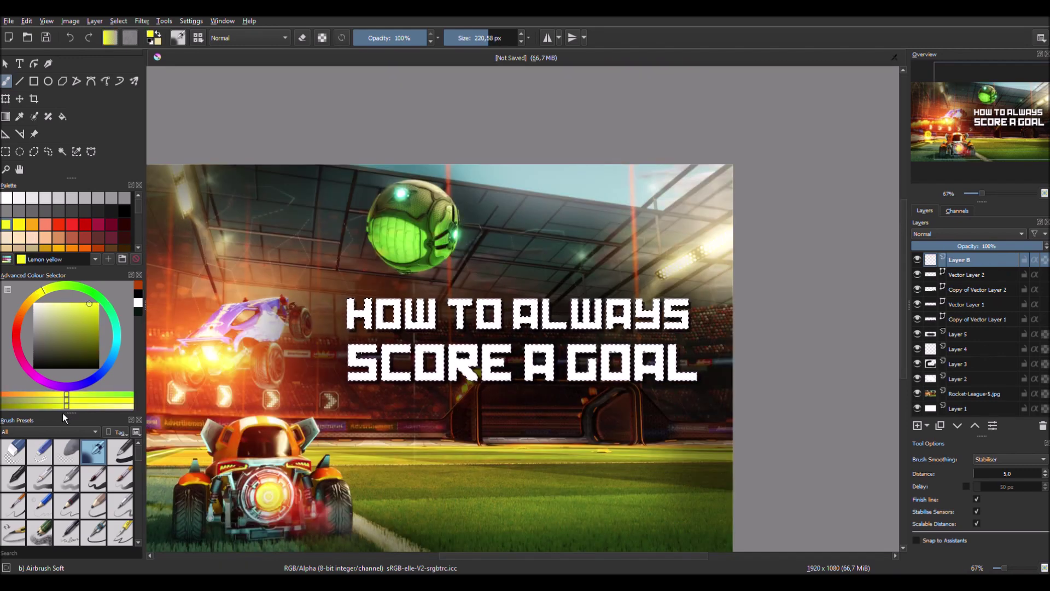
left_click(22, 227)
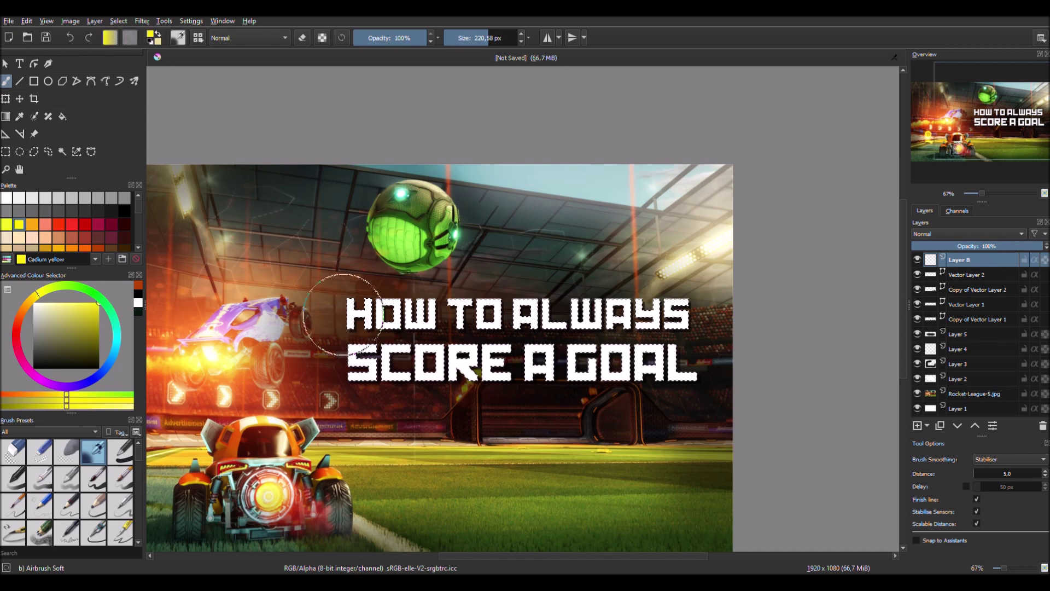
left_click_drag(355, 333, 474, 308)
left_click_drag(661, 328, 634, 410)
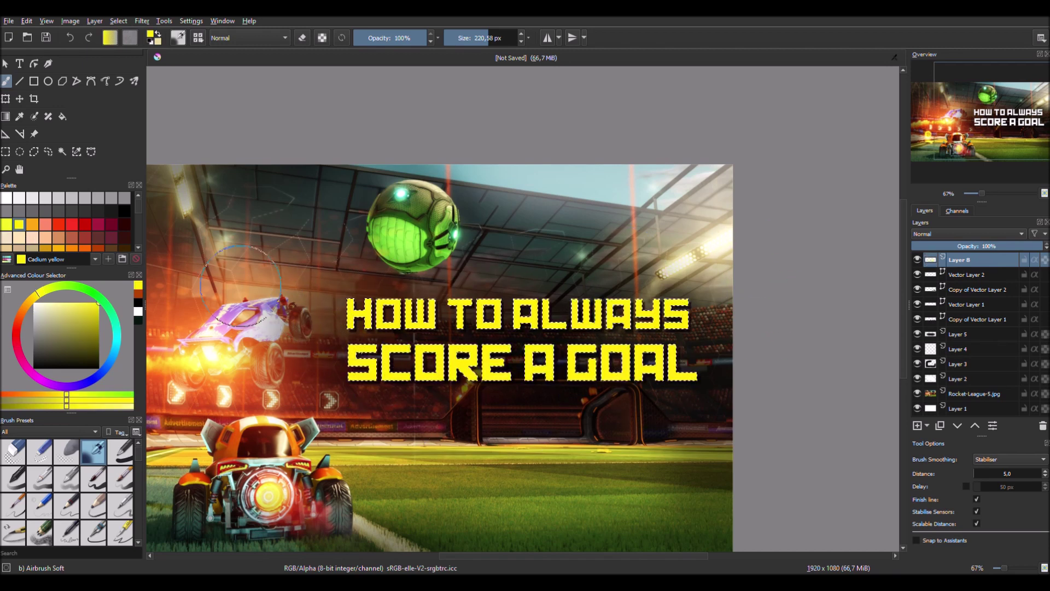
- Airbrush Tangerine orange shading along the letters' bottom edges
scroll(85, 238, "down", 2)
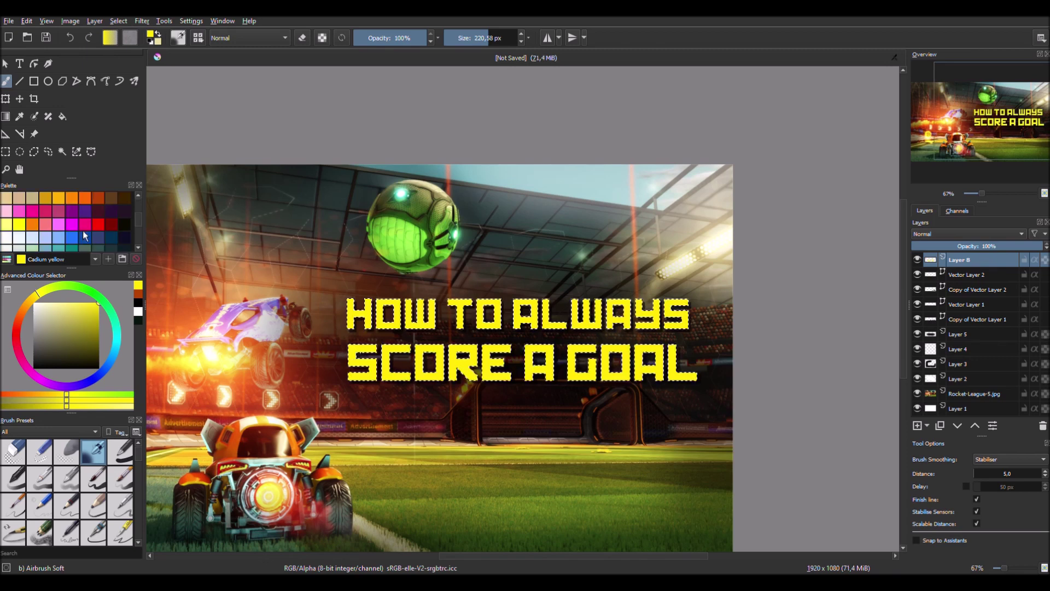
left_click(62, 200)
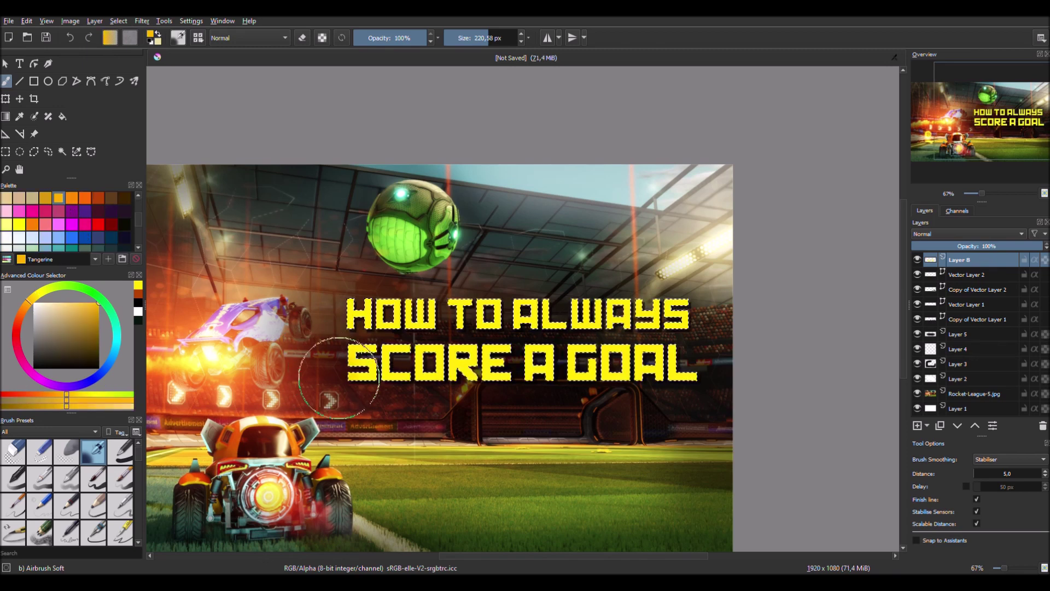
mouse_move(403, 402)
left_mouse_down()
mouse_move(592, 399)
mouse_move(715, 375)
mouse_move(649, 399)
mouse_move(372, 398)
left_mouse_up()
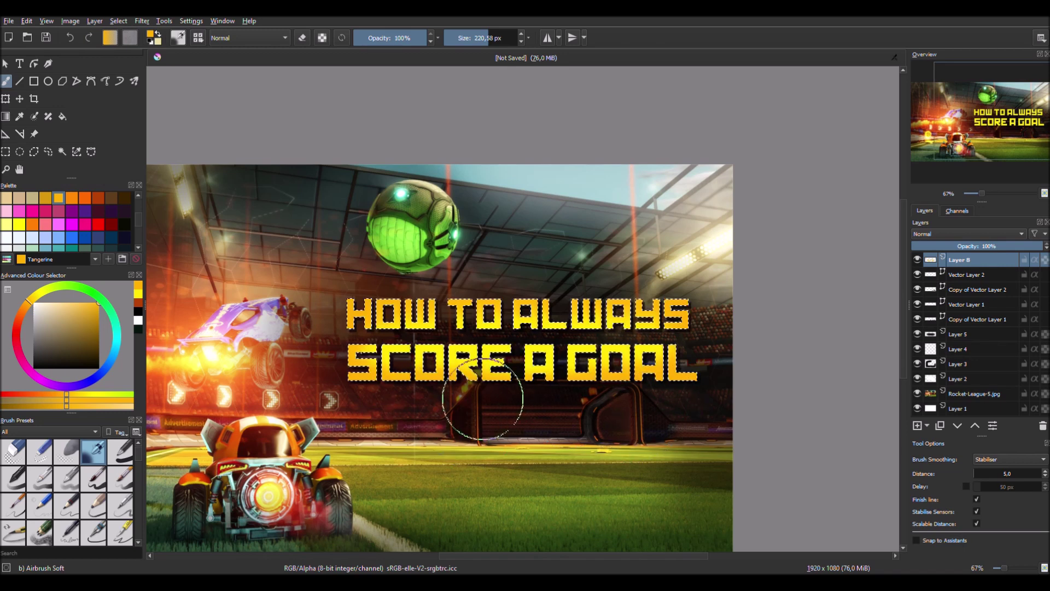
key("ctrl+r")
key("1")
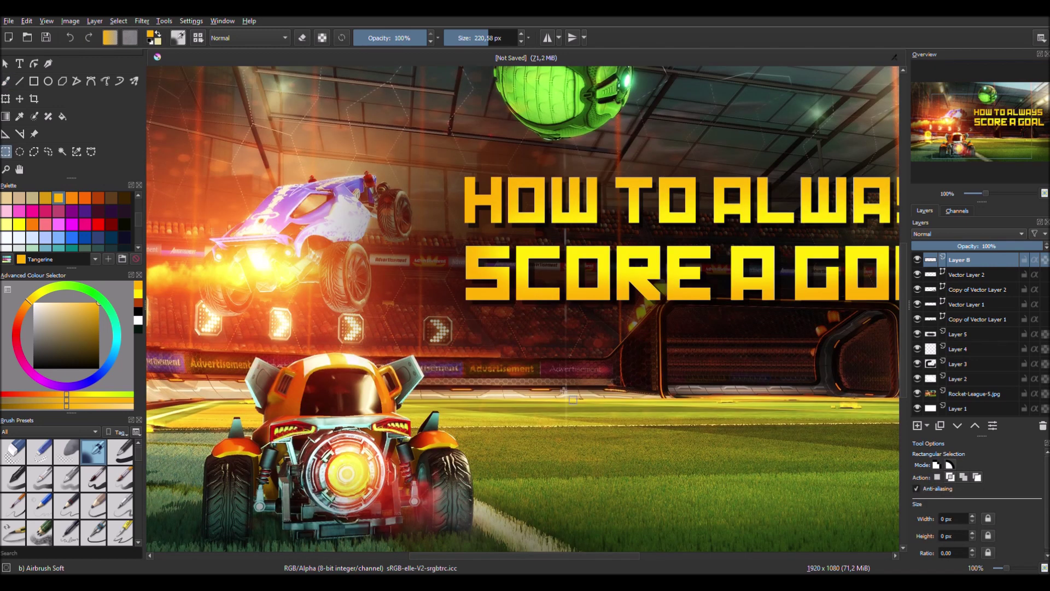
key("minus")
key("minus")
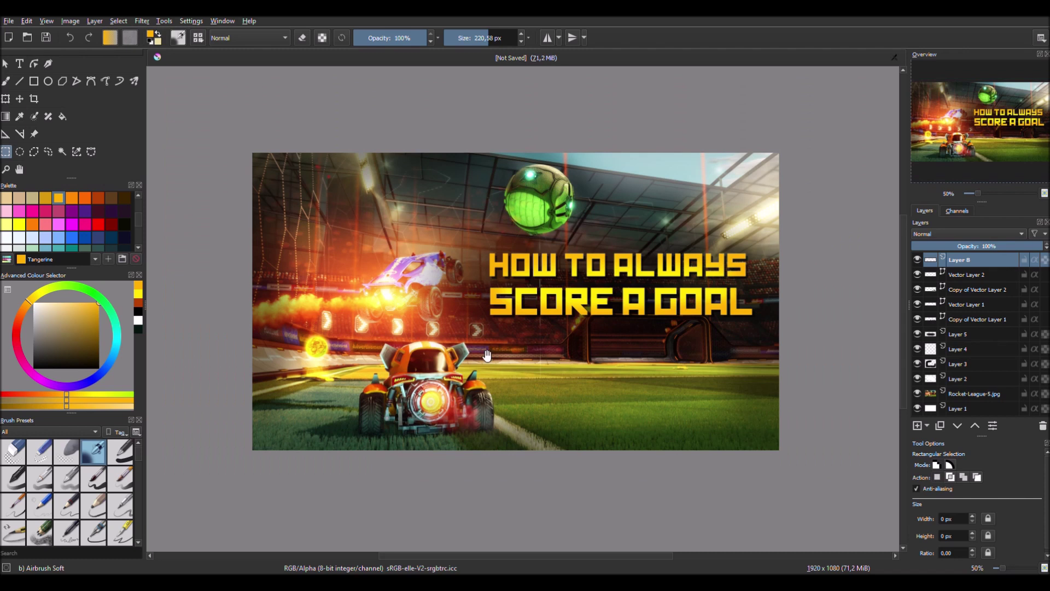
left_click_drag(486, 356, 486, 375)
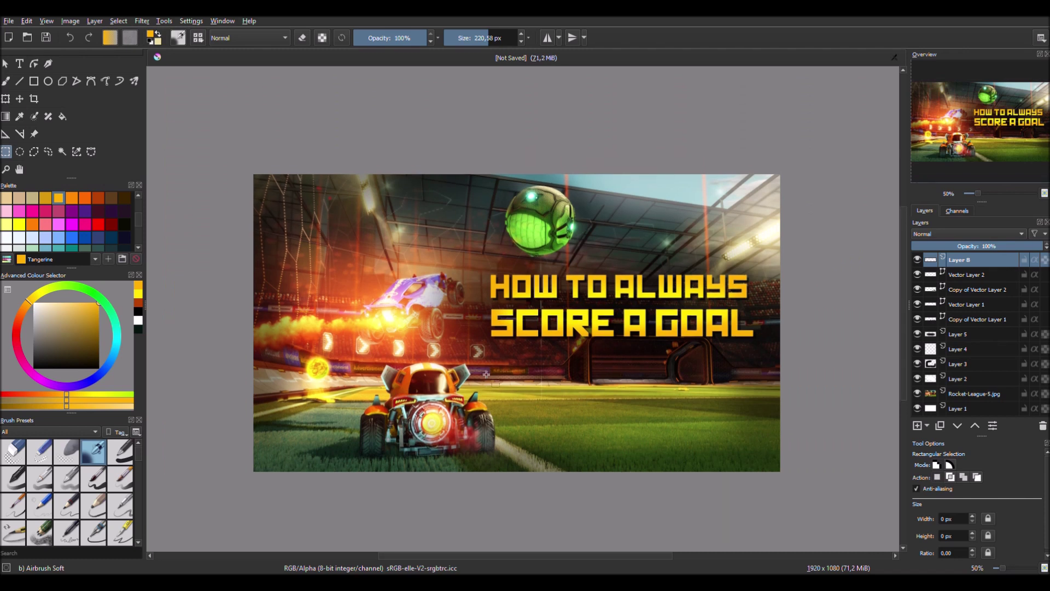